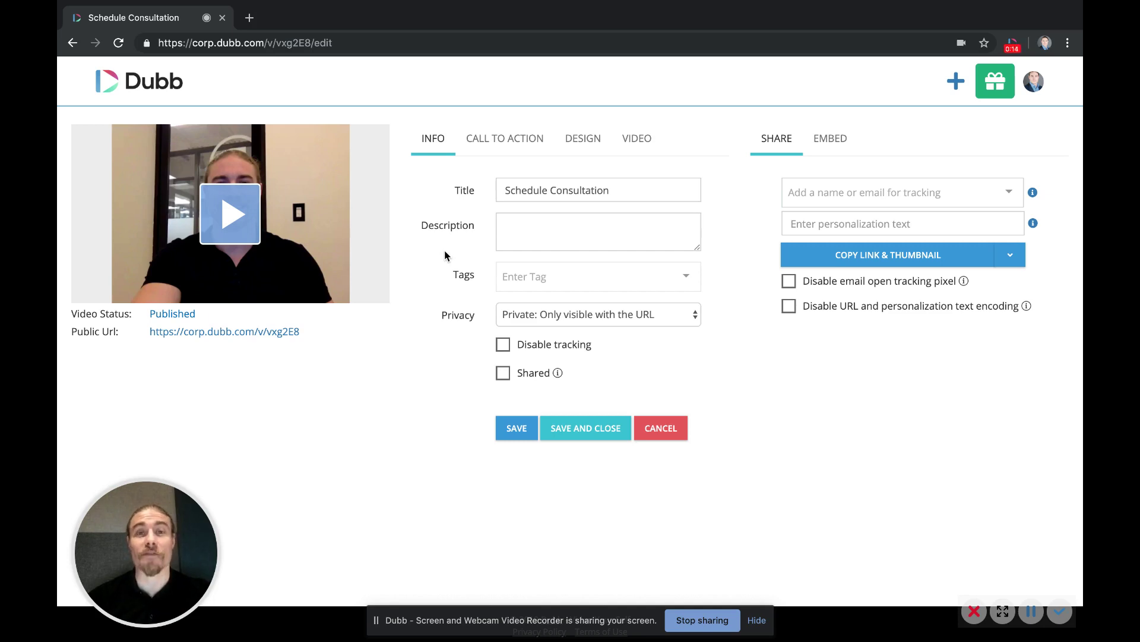
Select the existing video title, then check the description box and the list of available tags
drag(643, 190, 481, 190)
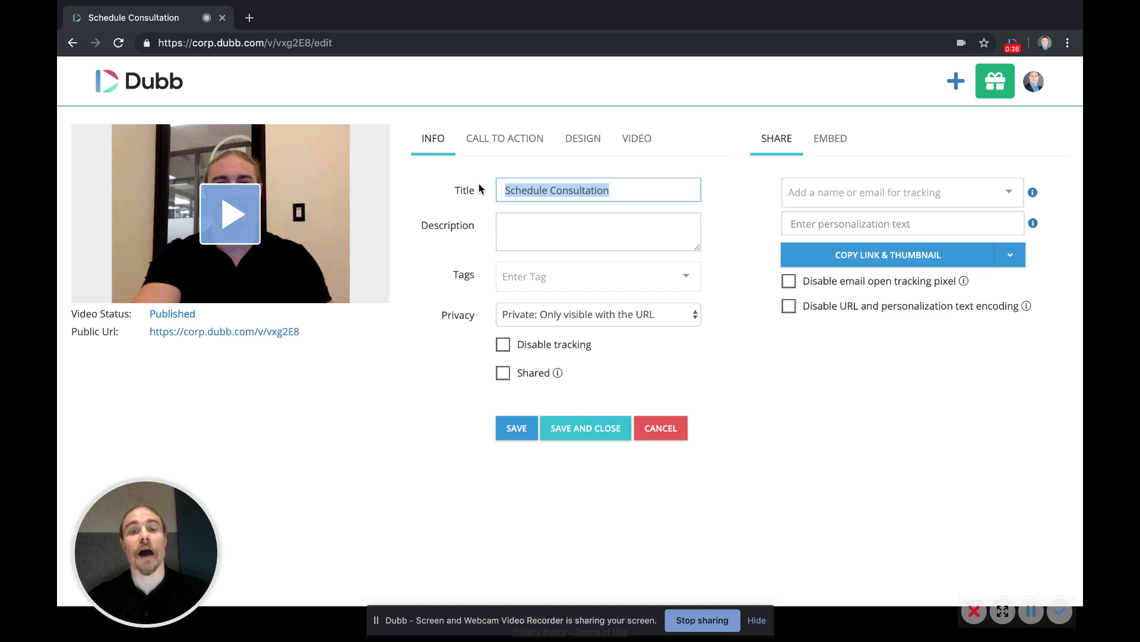
click(633, 190)
mouse_move(633, 190)
mouse_down()
mouse_move(485, 191)
mouse_move(620, 189)
mouse_up()
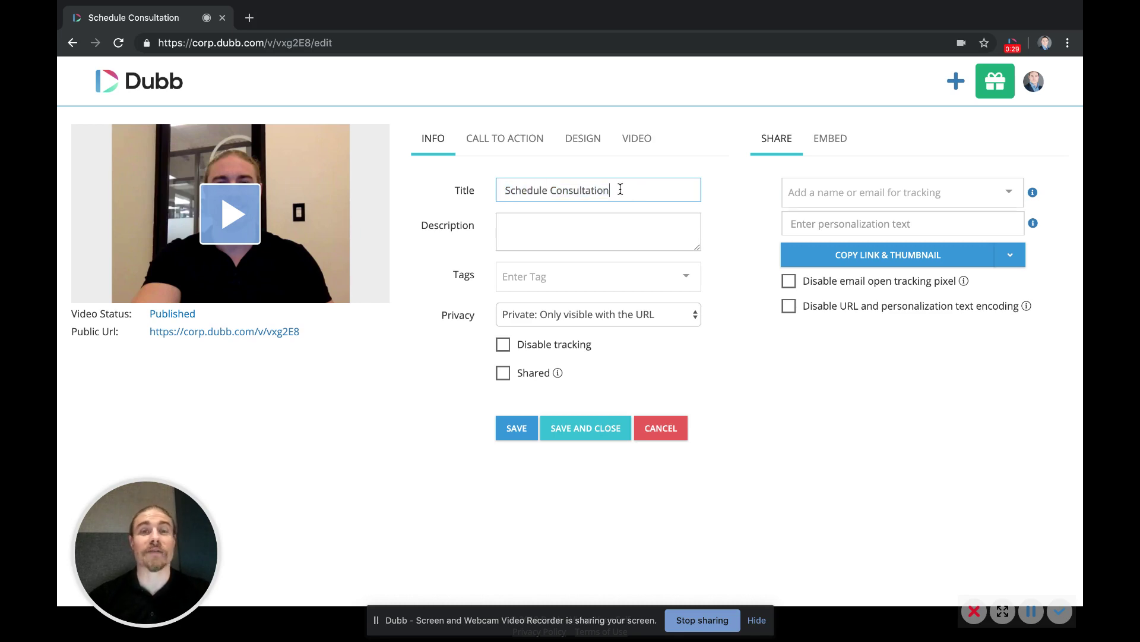
click(508, 227)
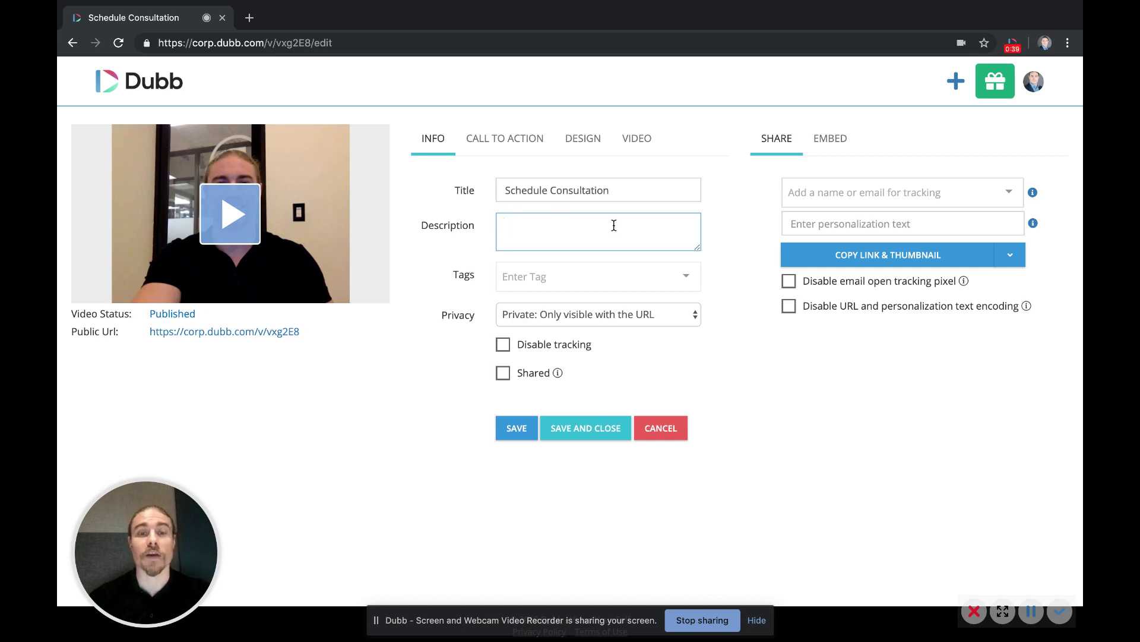
click(565, 275)
click(464, 249)
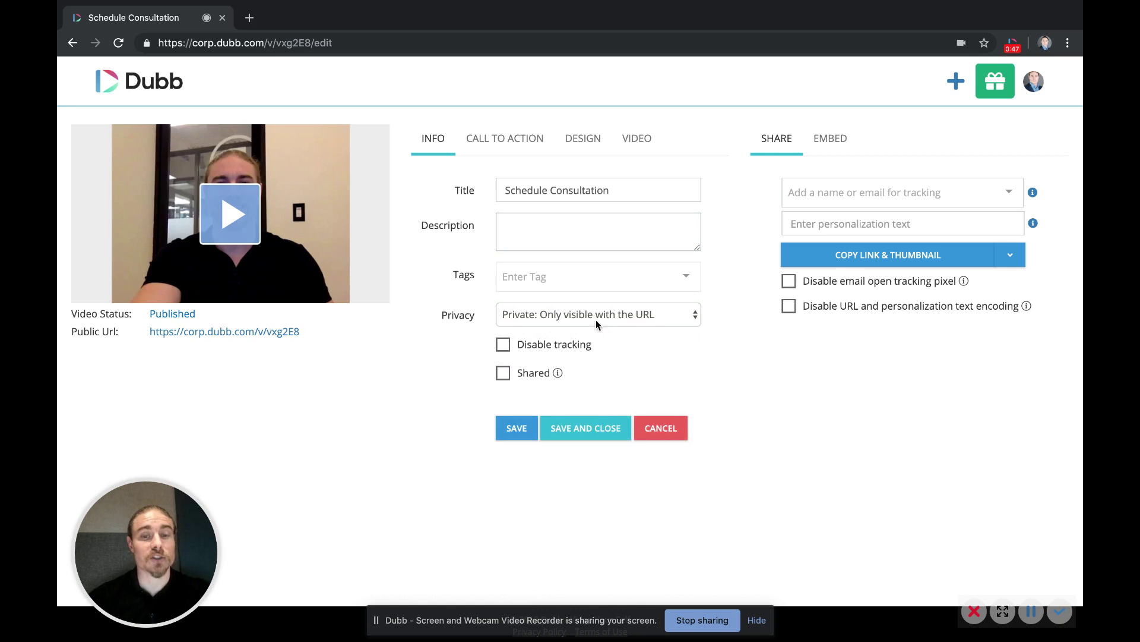
Review the privacy options without changing them and highlight the Disable tracking label
click(649, 318)
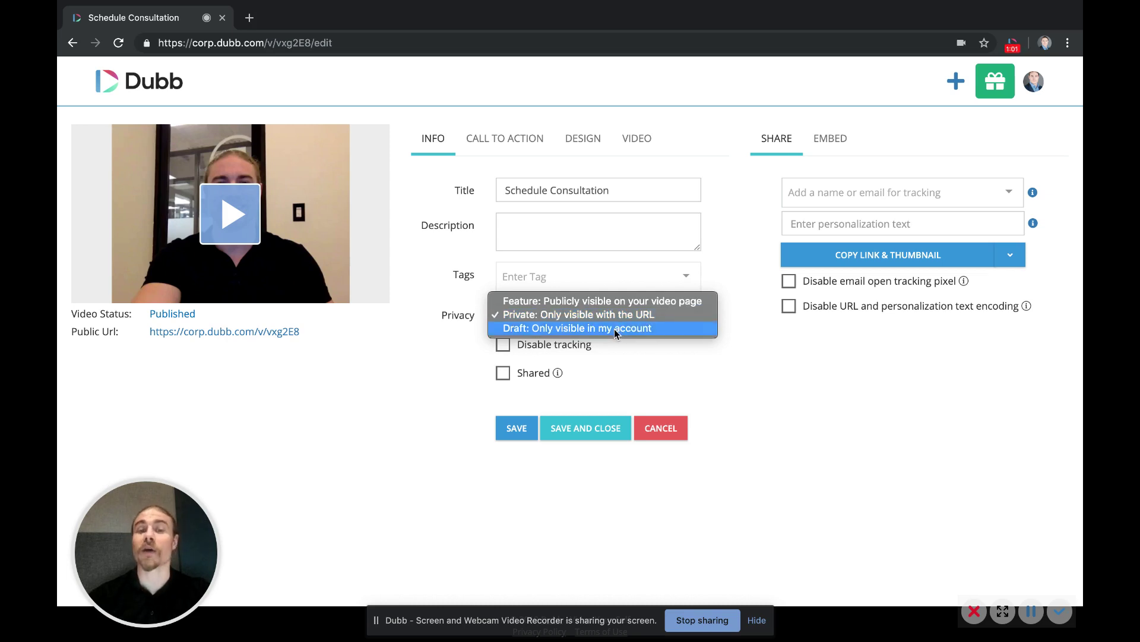
click(778, 328)
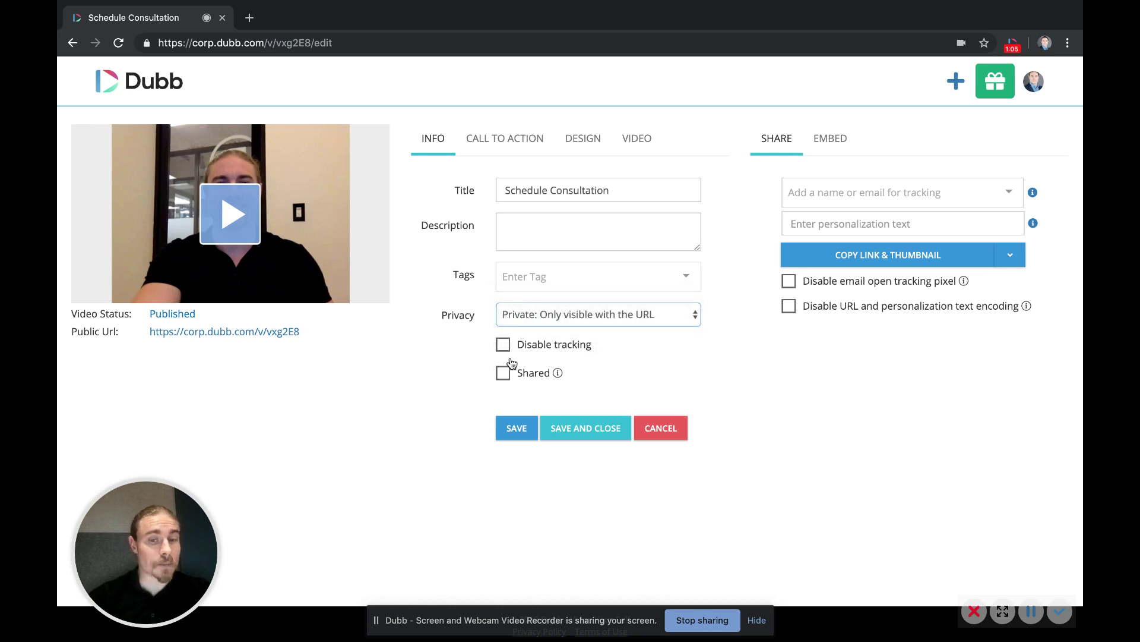
double_click(588, 344)
drag(546, 348, 475, 344)
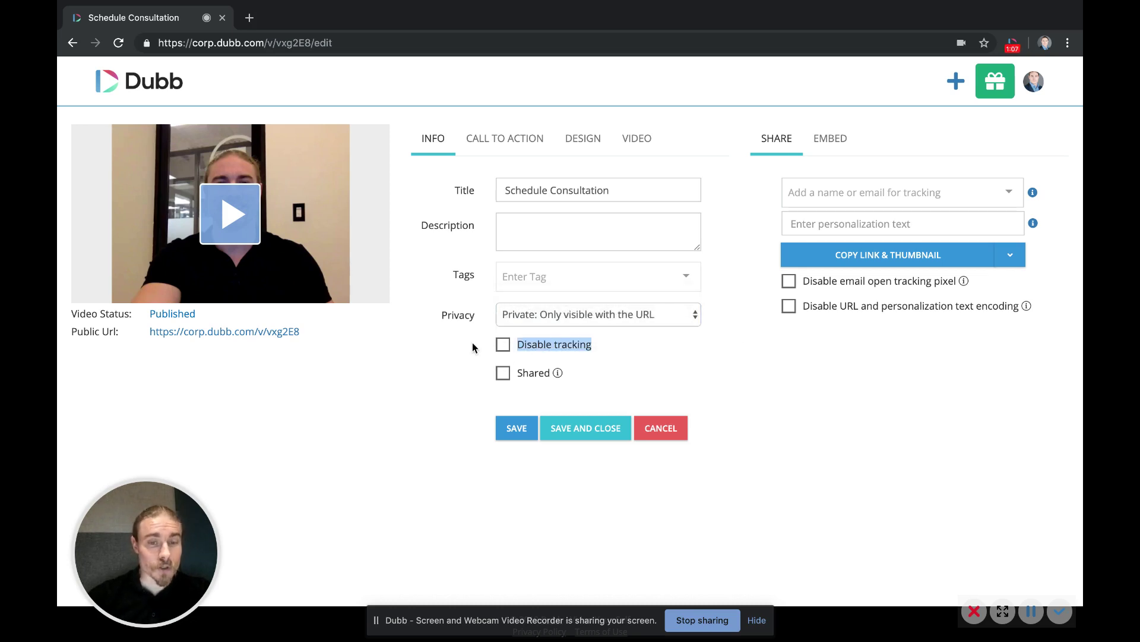
click(643, 345)
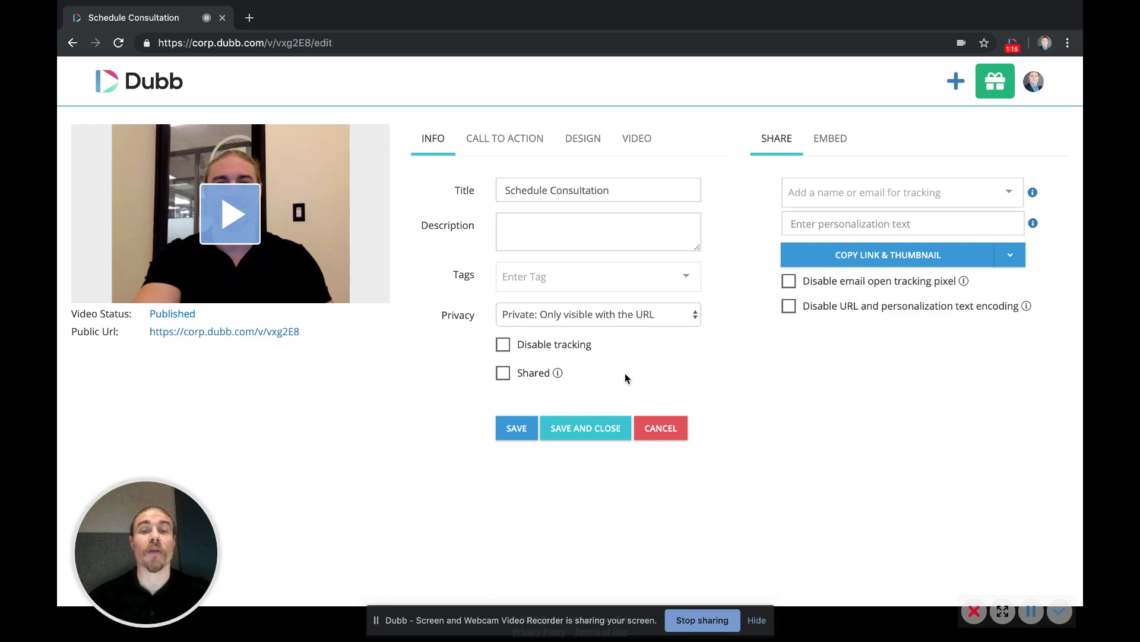
In Call to Action, add an empty slot below the first and choose Create New CTA for it
click(490, 138)
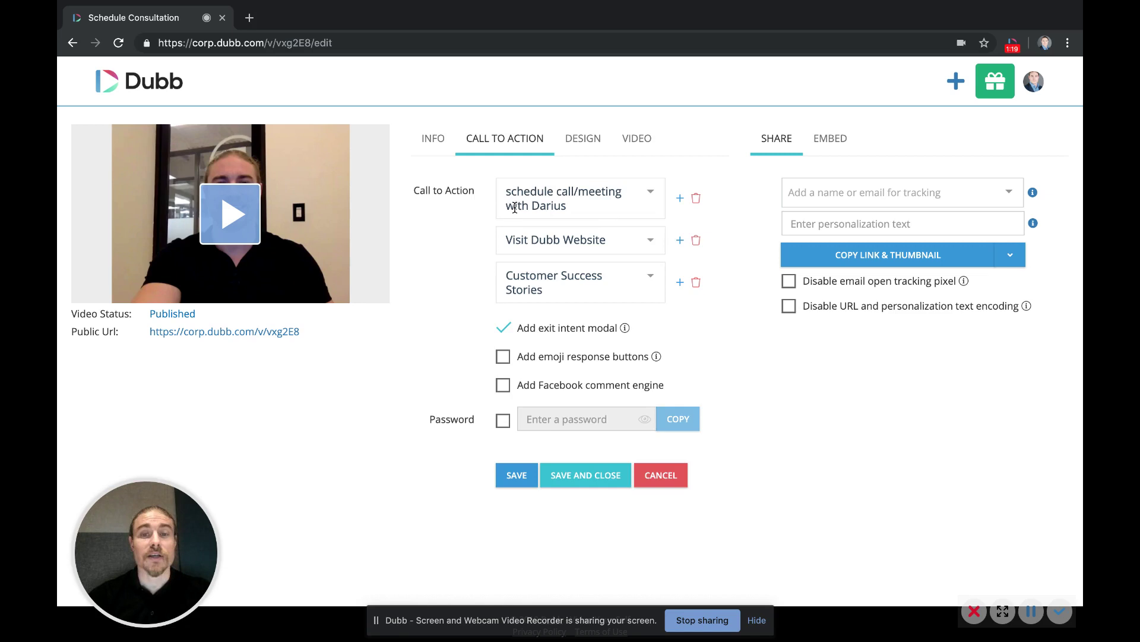
click(680, 198)
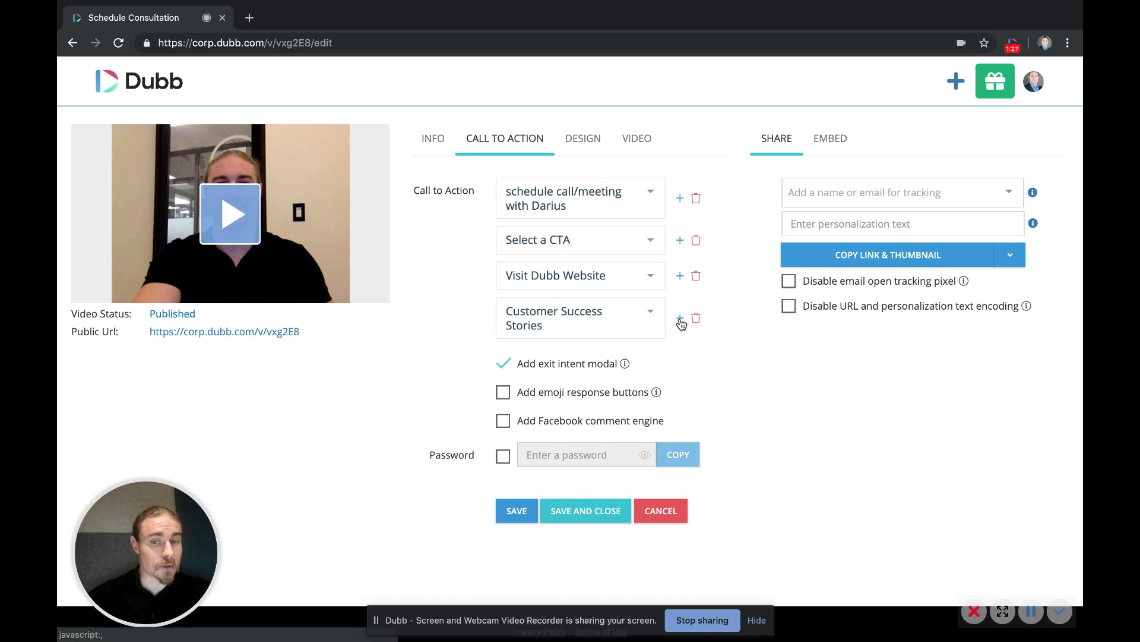
click(651, 313)
scroll(570, 505, down, 5)
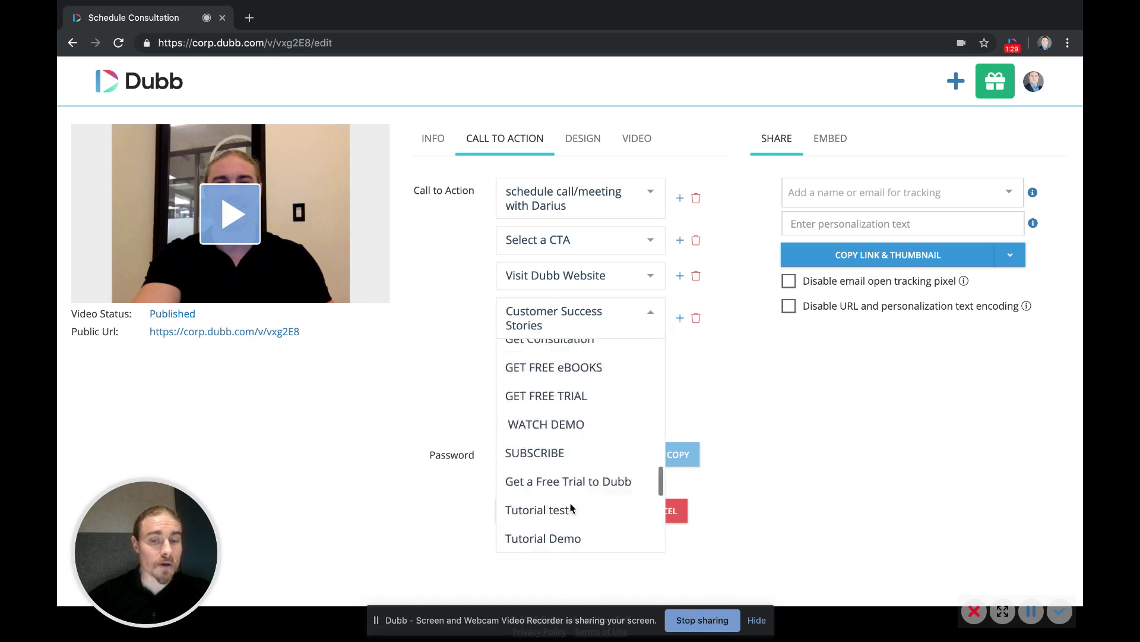
scroll(572, 508, down, 3)
click(544, 538)
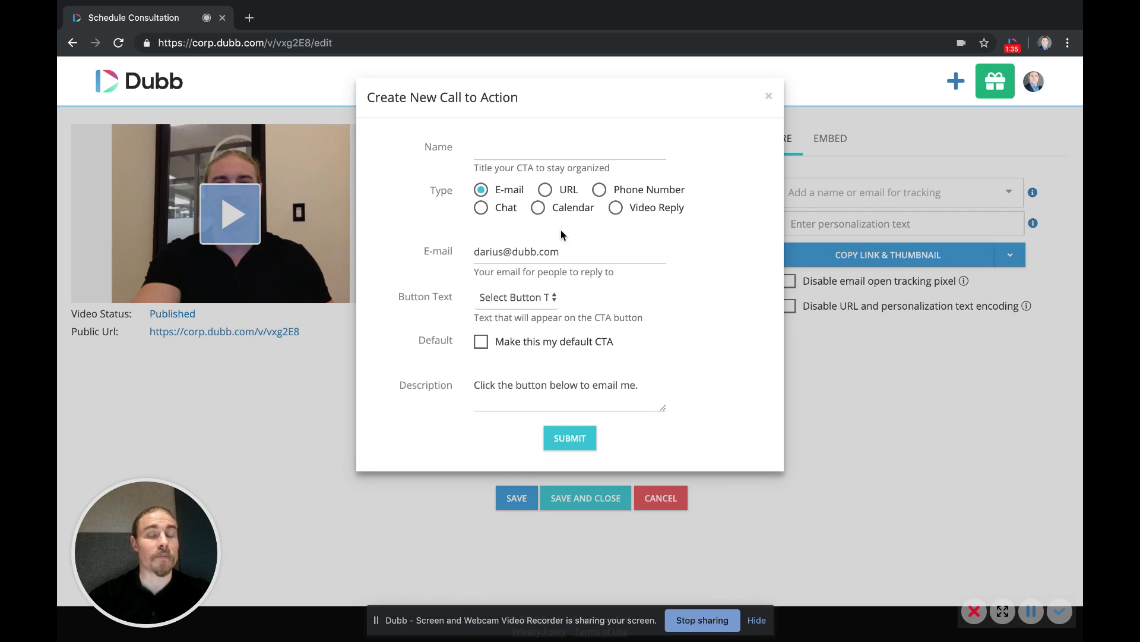
Dismiss the Create New Call to Action form, leaving the last slot unset
click(769, 97)
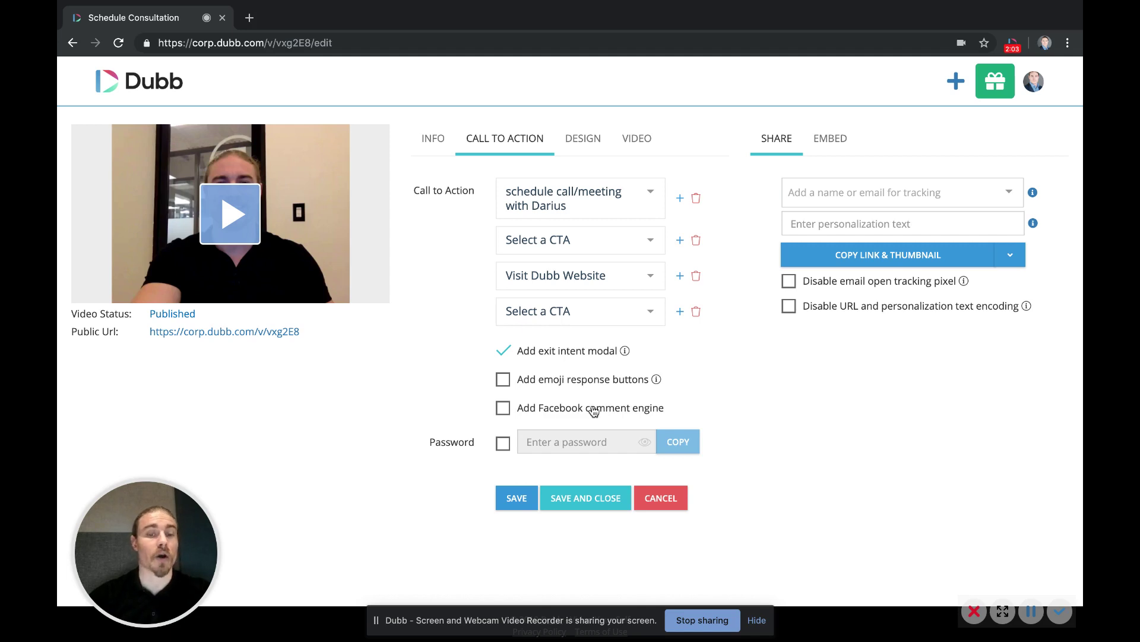
drag(429, 440, 490, 454)
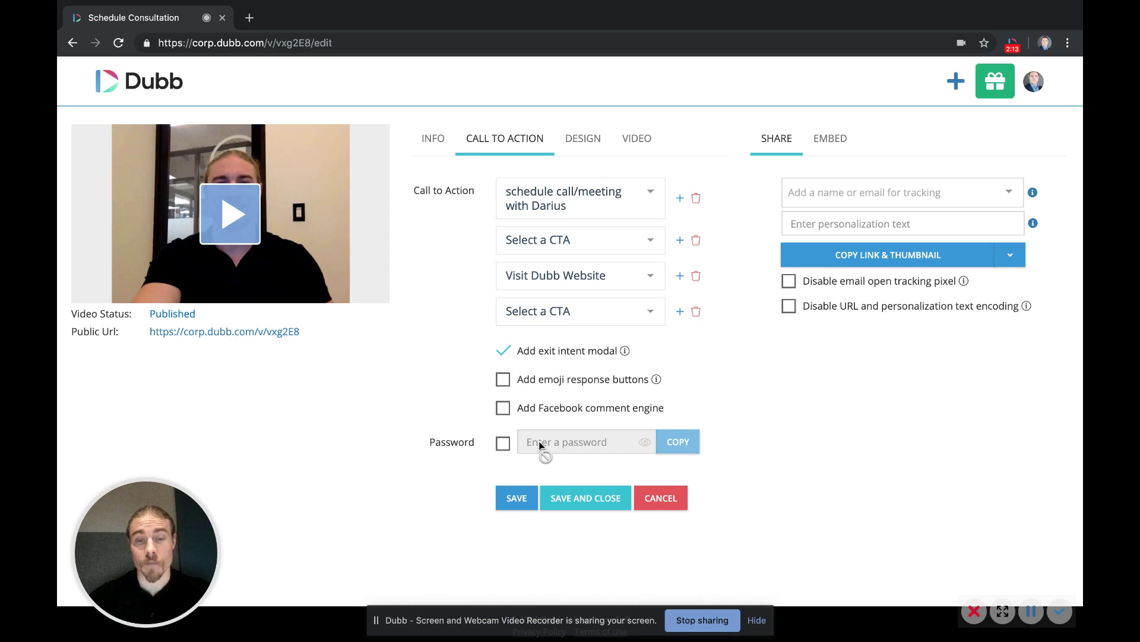
Show the Design settings with the video preview loaded and the #7BA7E6 player colour hex selected
click(582, 147)
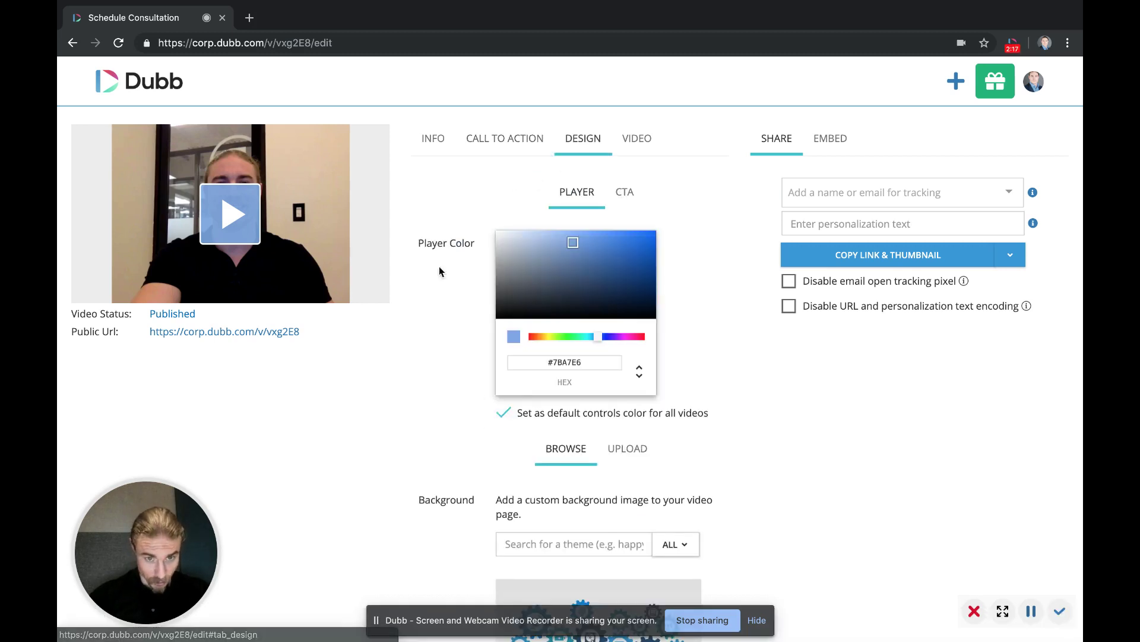
click(241, 212)
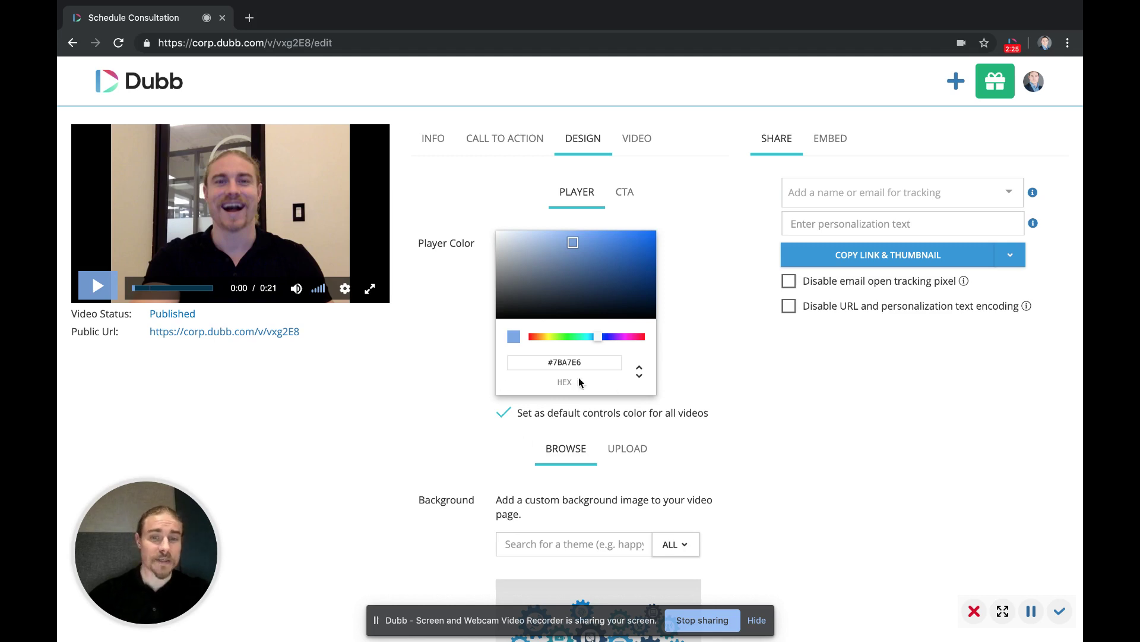
click(602, 364)
drag(602, 363, 508, 363)
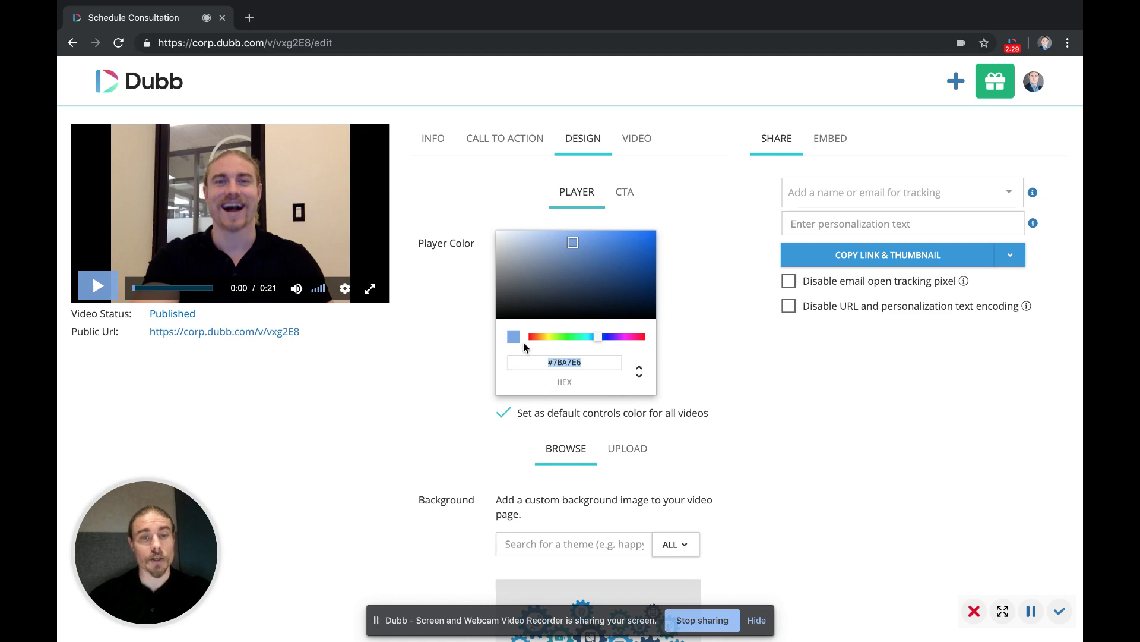
scroll(534, 440, down, 2)
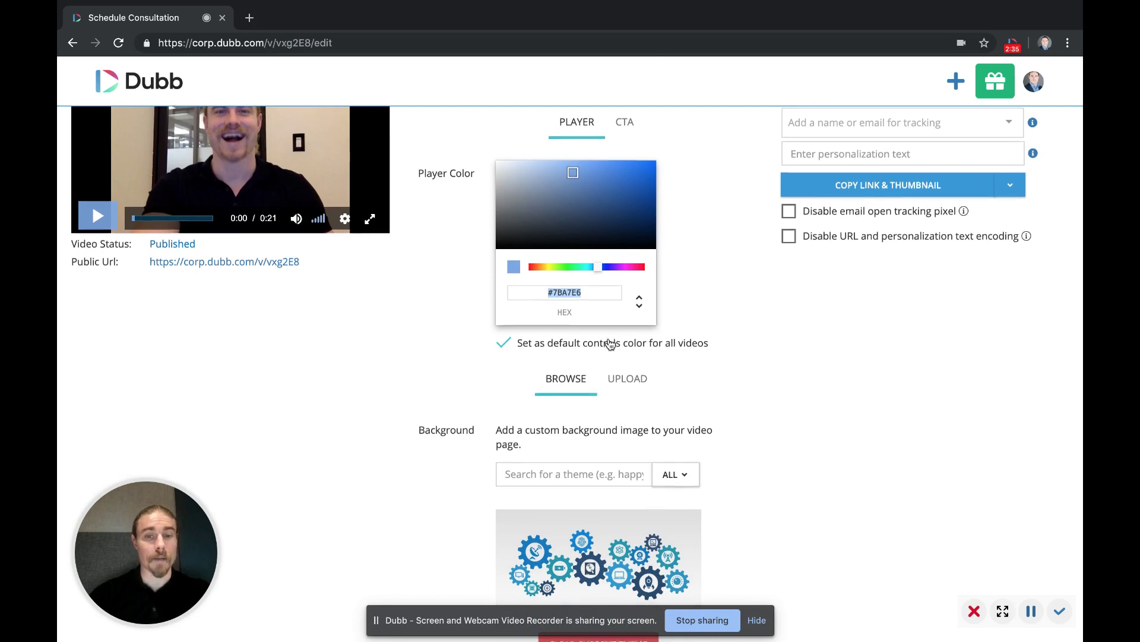
scroll(609, 343, down, 2)
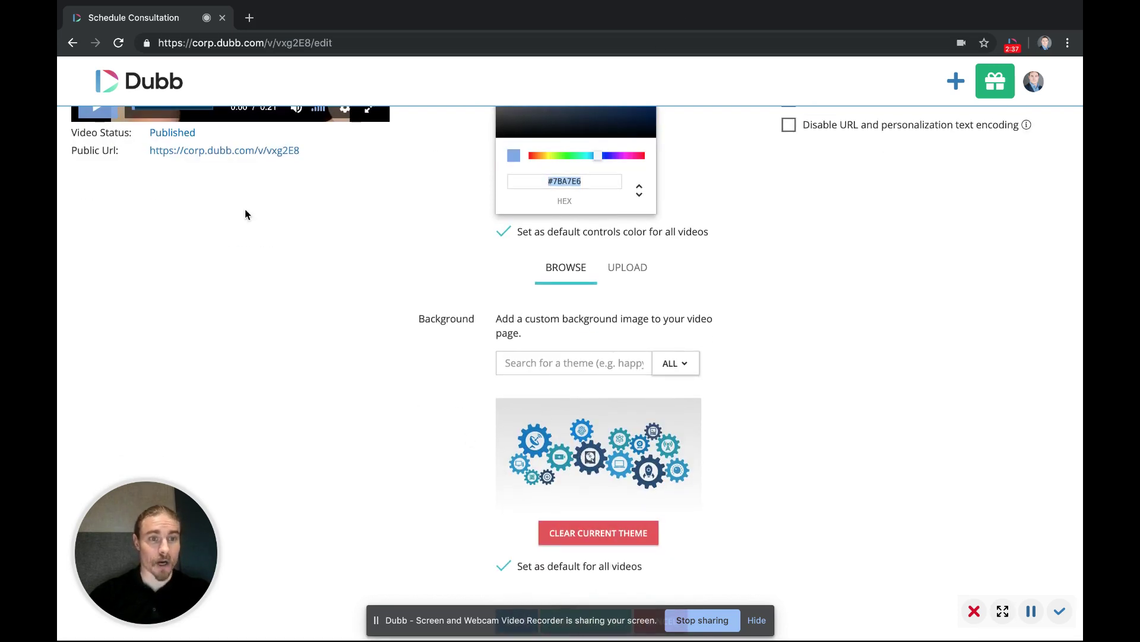
scroll(246, 211, up, 2)
Preview the public video page in a new tab, then return to the edit page
super+click(232, 285)
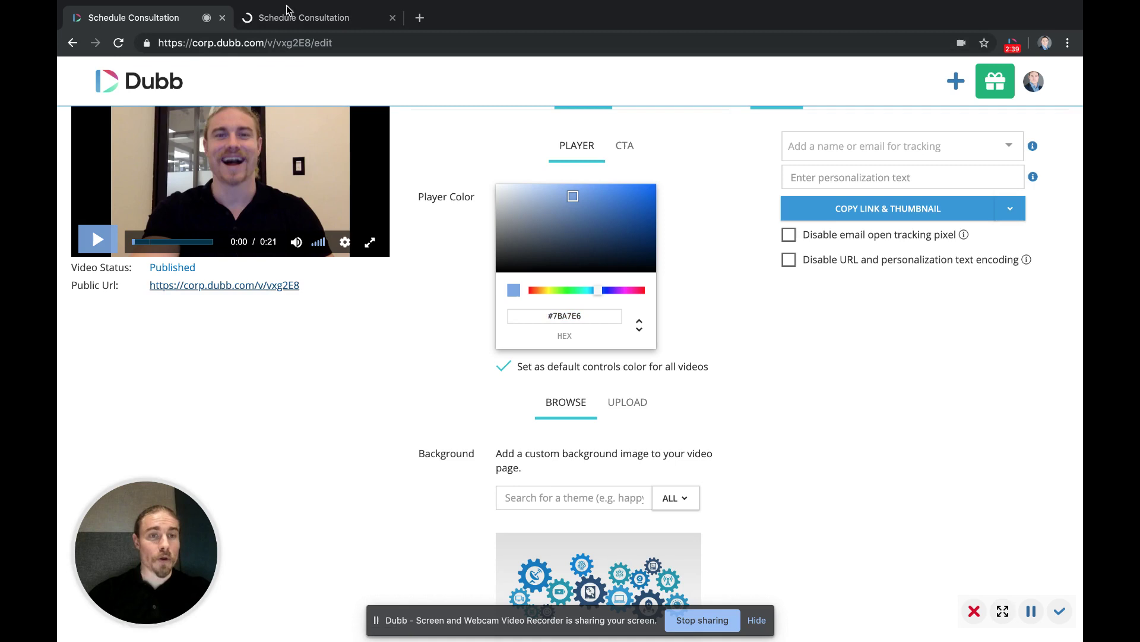
click(300, 17)
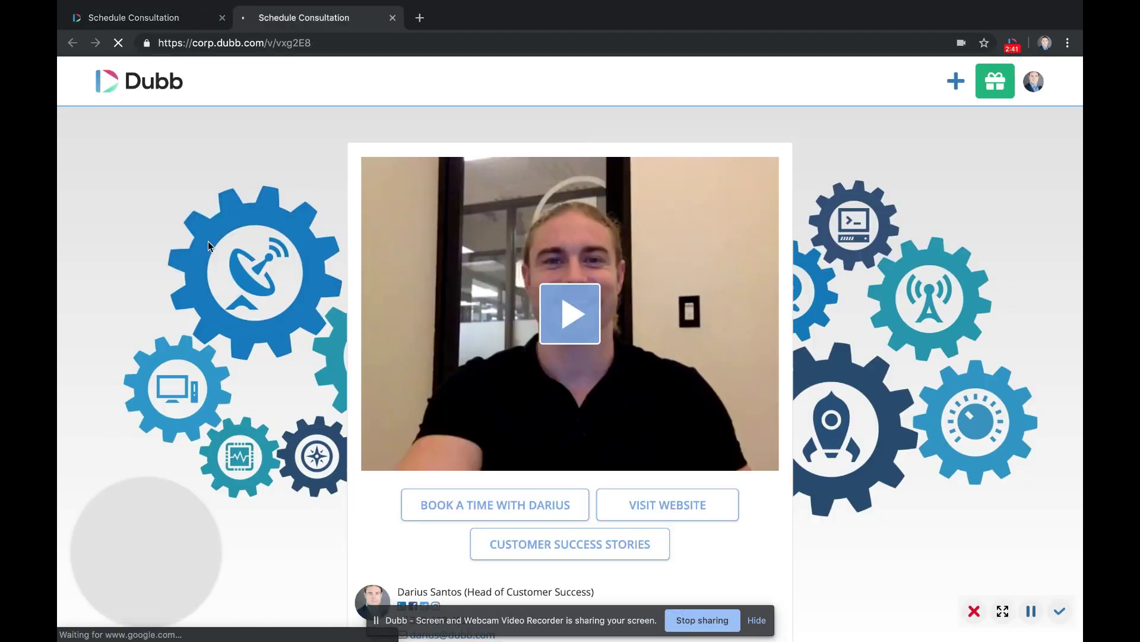
click(155, 19)
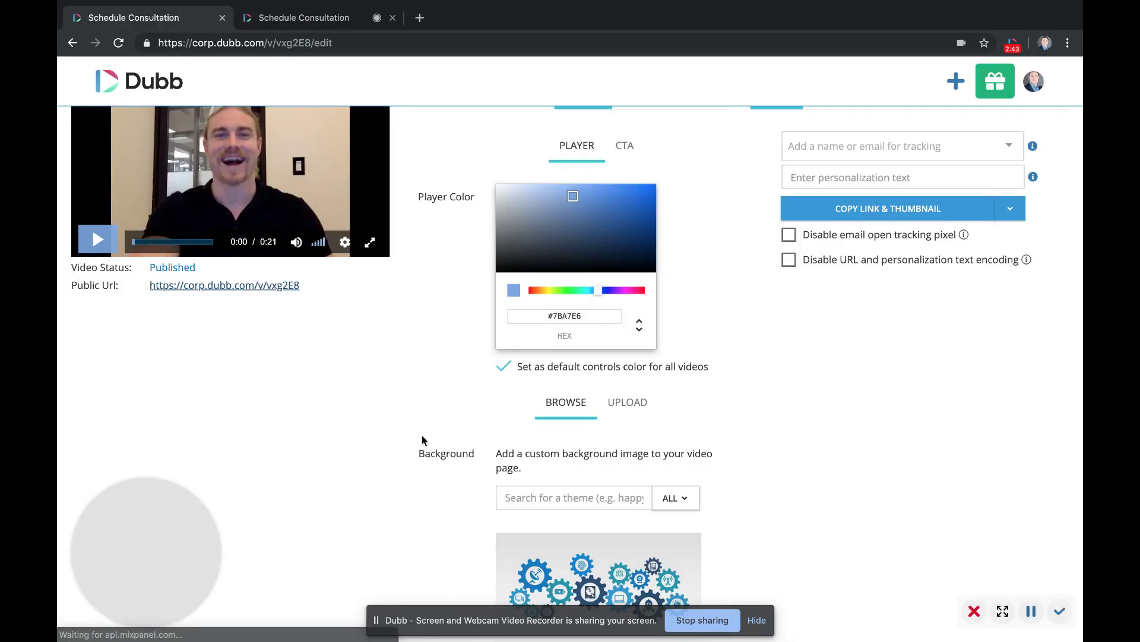
Search background themes for 'library', then switch to uploading a custom 1280x720 background
scroll(421, 451, down, 2)
click(526, 329)
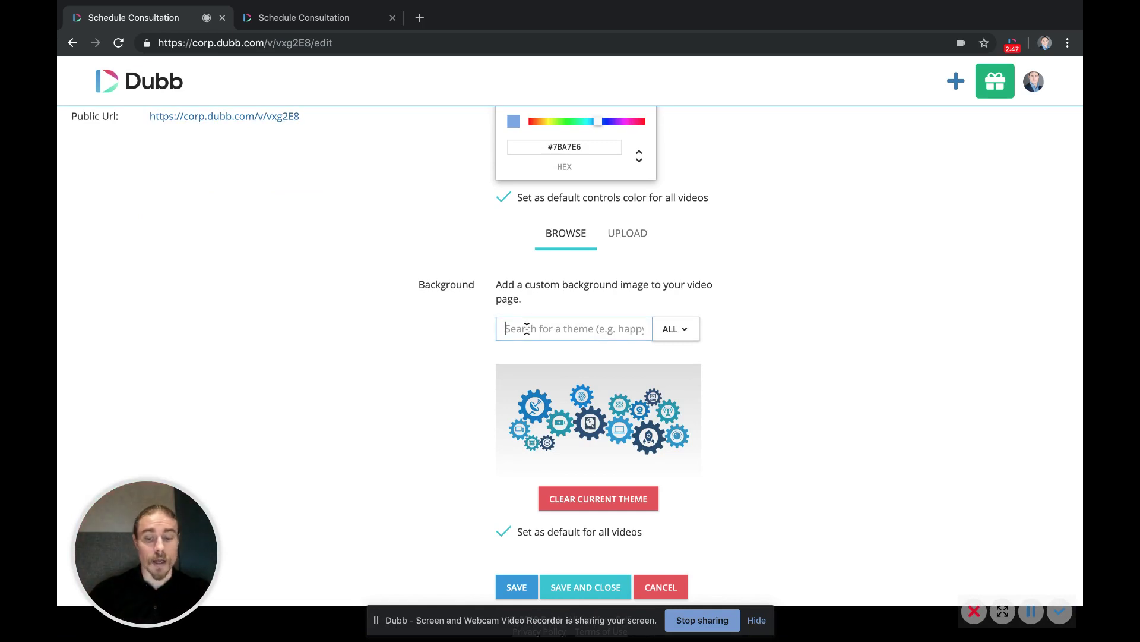
text(library)
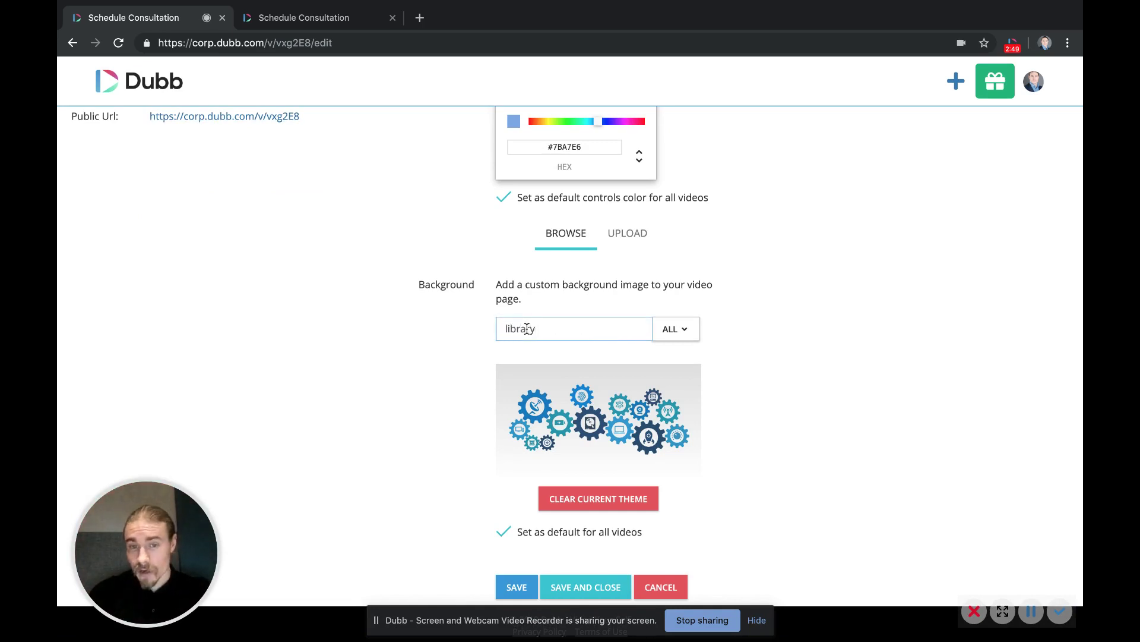
scroll(580, 587, down, 10)
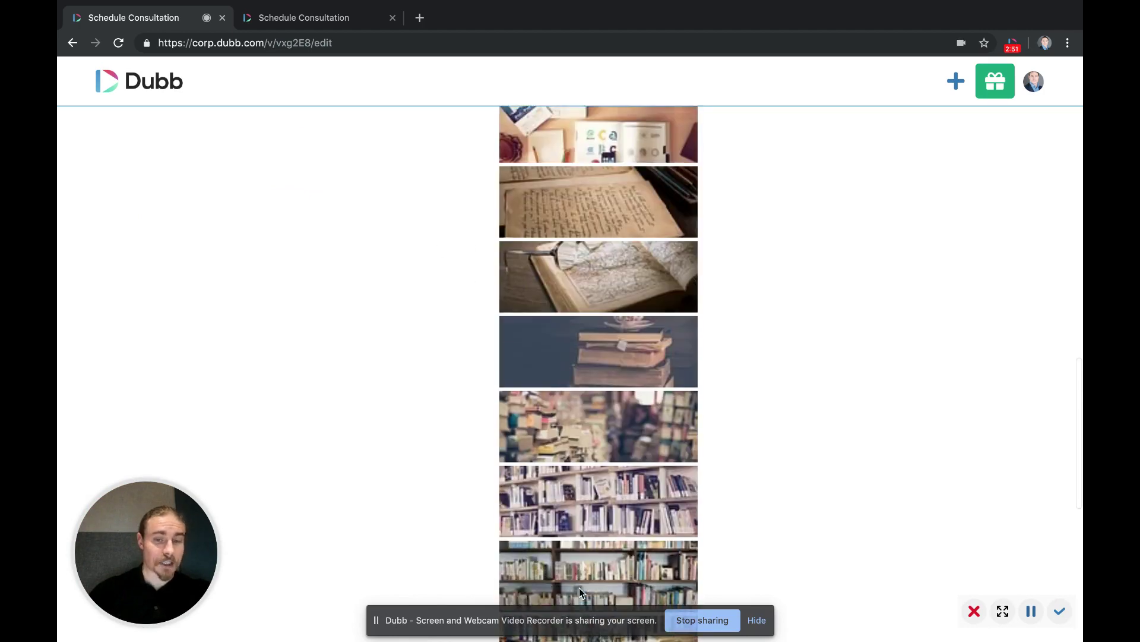
click(579, 587)
click(630, 446)
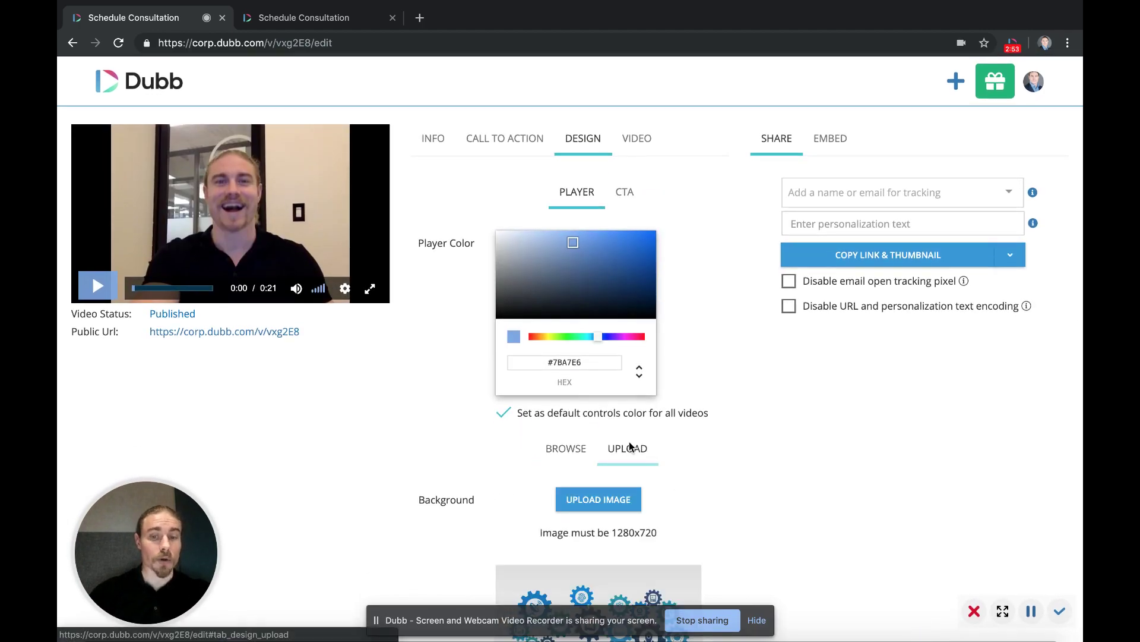
Highlight the 1280x720 size requirement, then show the CTA colour settings with #7BA7E6
double_click(612, 533)
scroll(717, 504, down, 1)
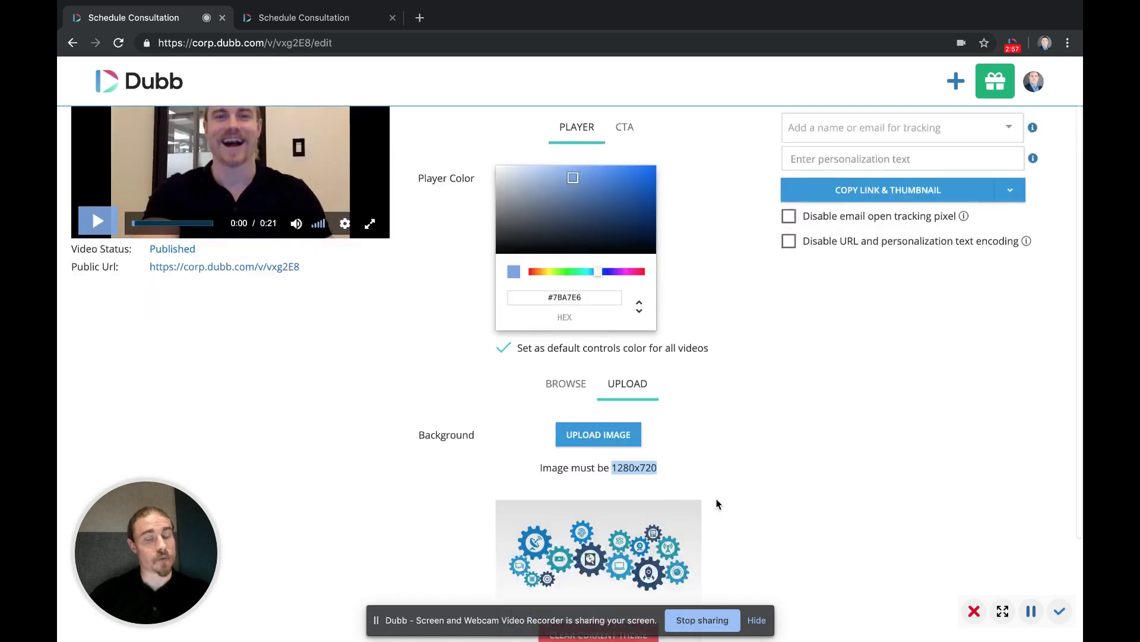
scroll(717, 504, down, 2)
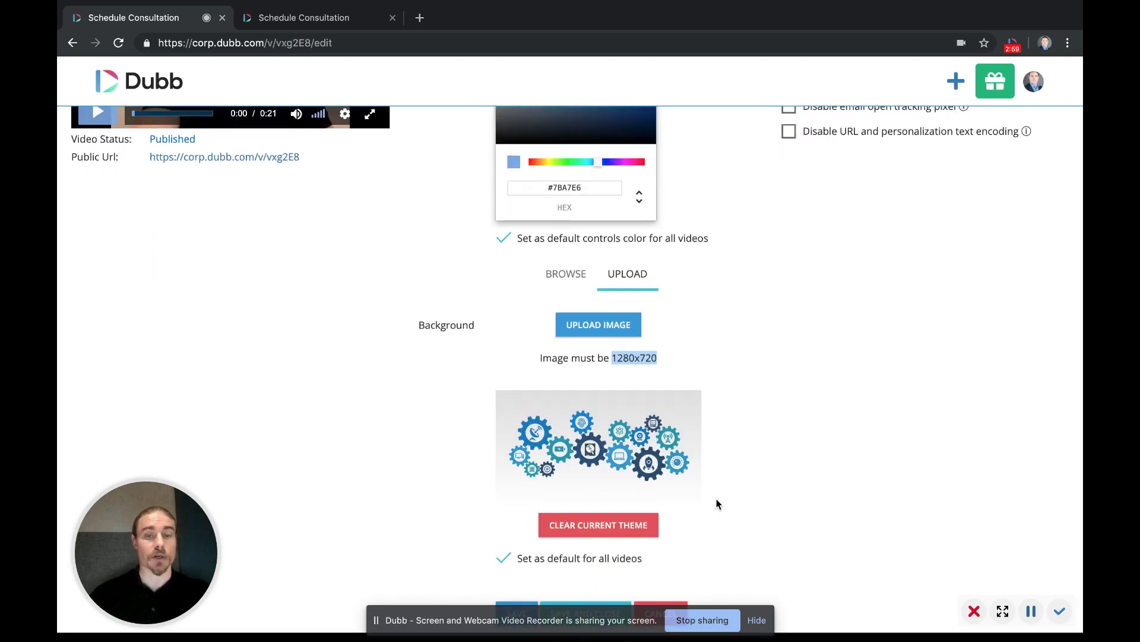
scroll(716, 503, down, 1)
scroll(716, 503, up, 3)
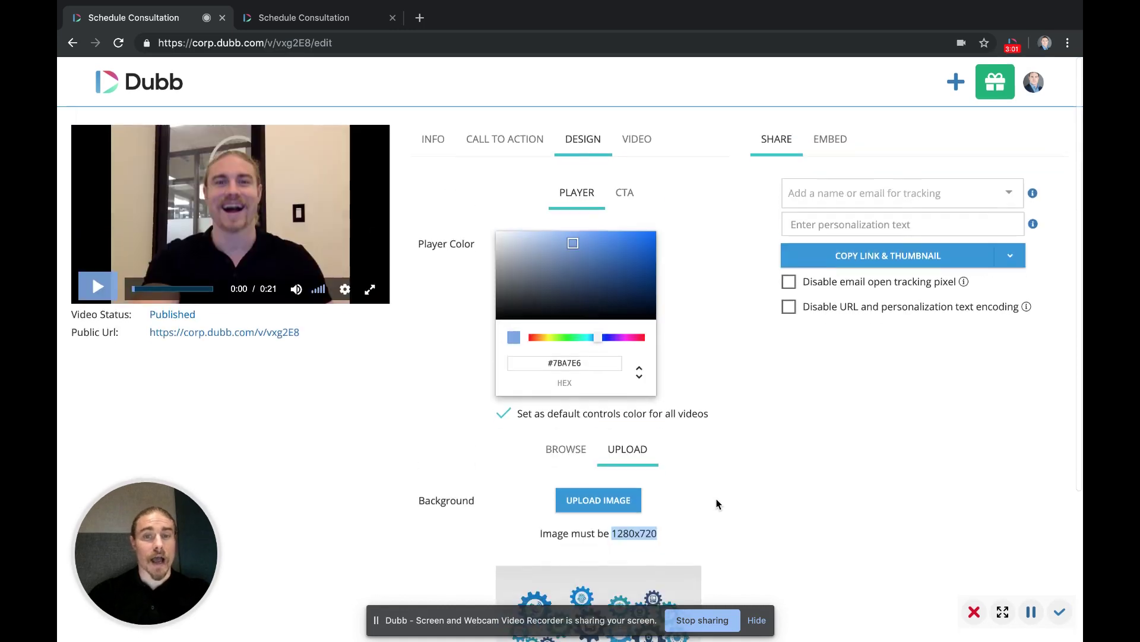
click(625, 191)
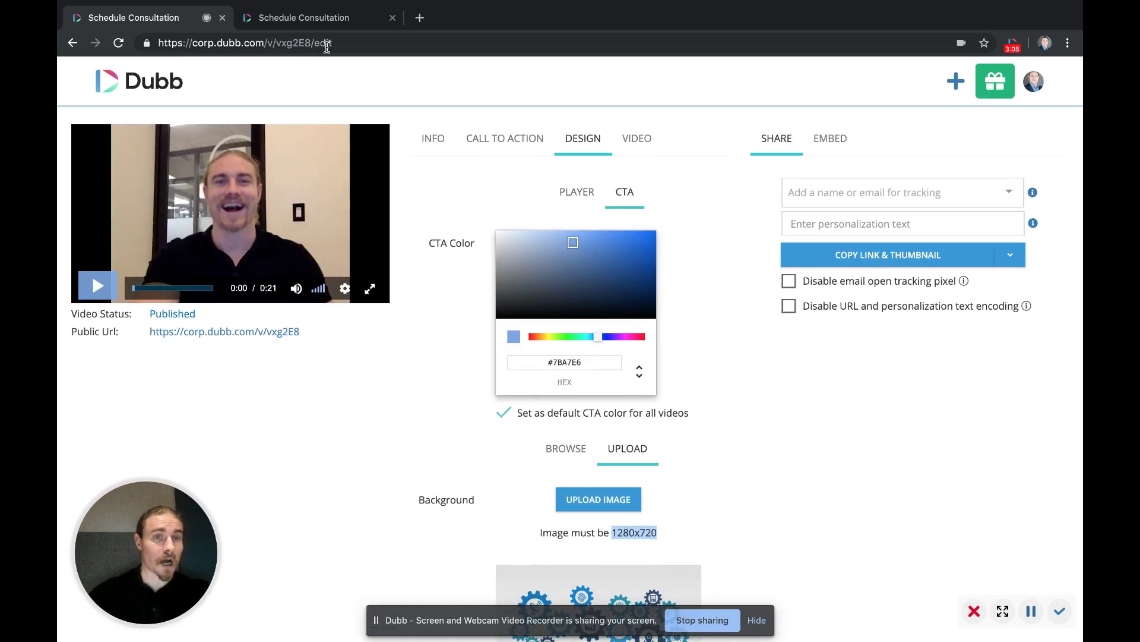
click(308, 15)
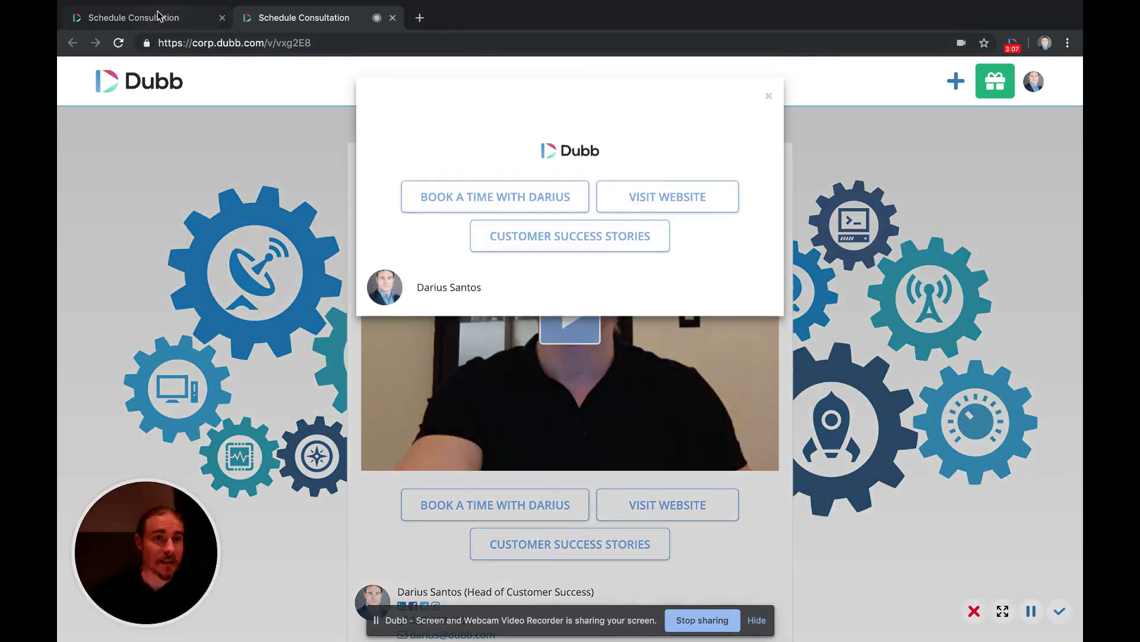
click(157, 15)
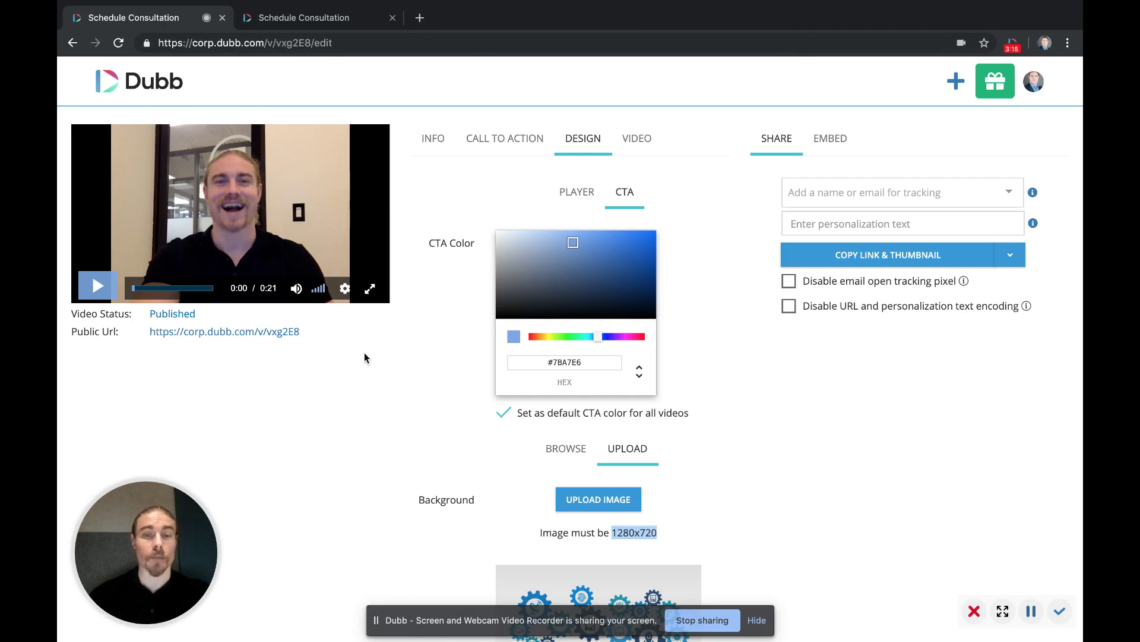
Show the VIDEO settings with autoplay, subtitles, trimming, thumbnail and playlist options
scroll(660, 415, down, 1)
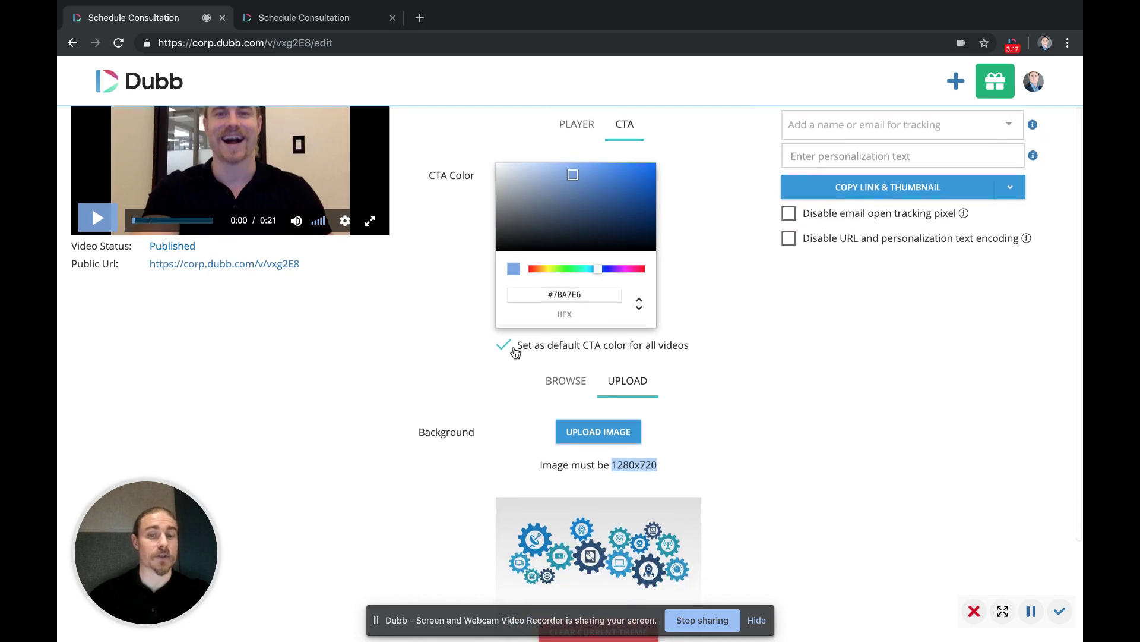
scroll(507, 354, down, 2)
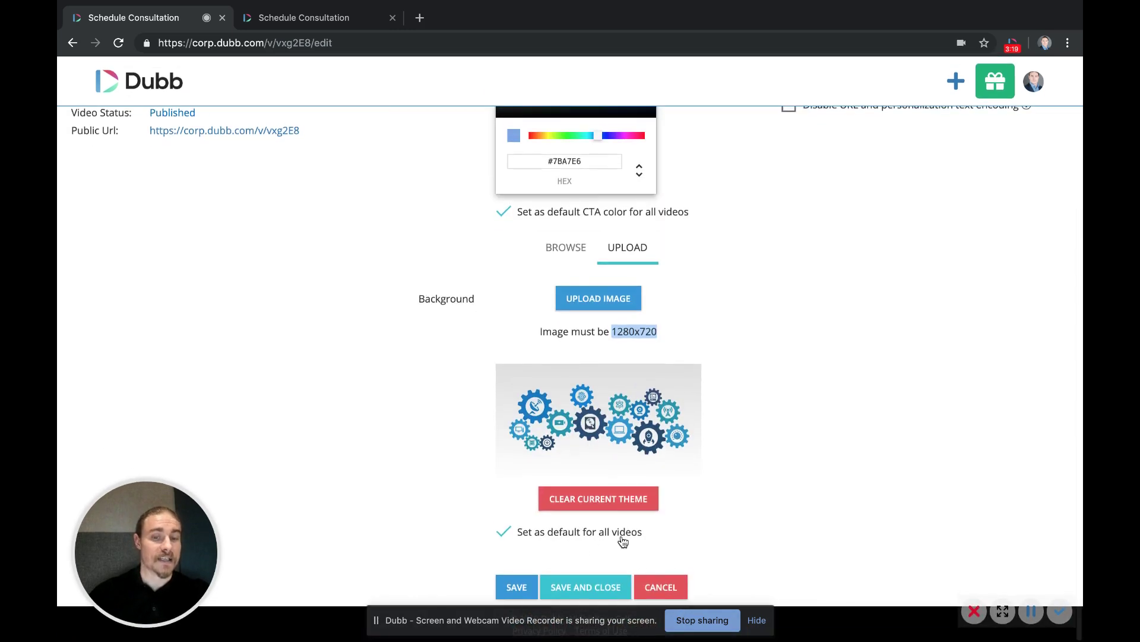
scroll(591, 535, up, 5)
click(639, 137)
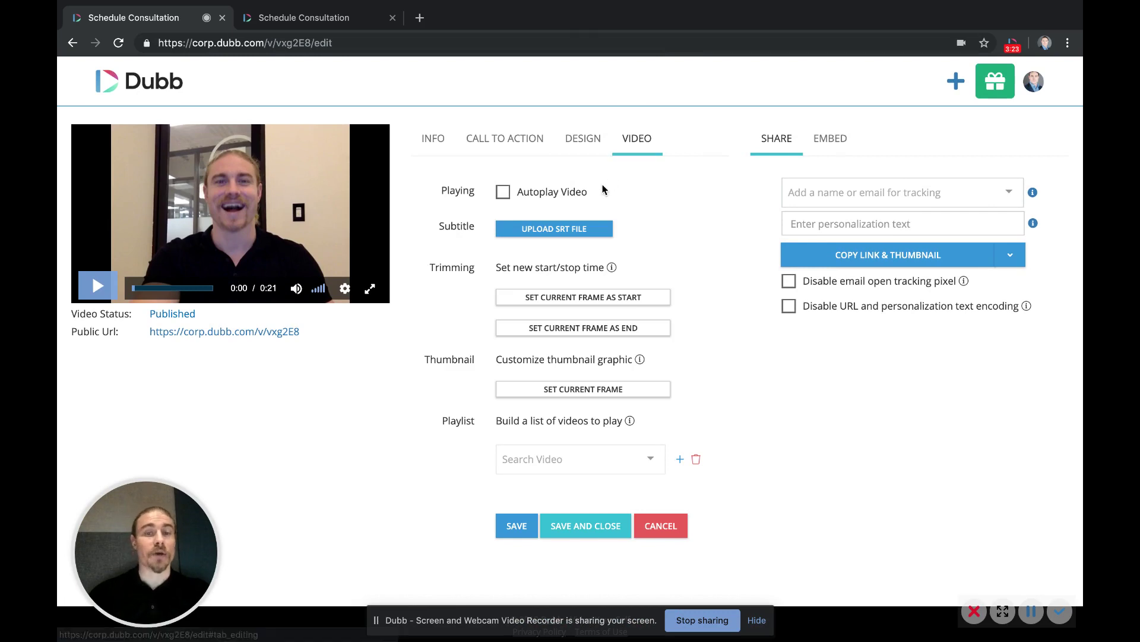
Play the preview, seek to 0:08, and set it as the video's new start
drag(603, 189, 484, 194)
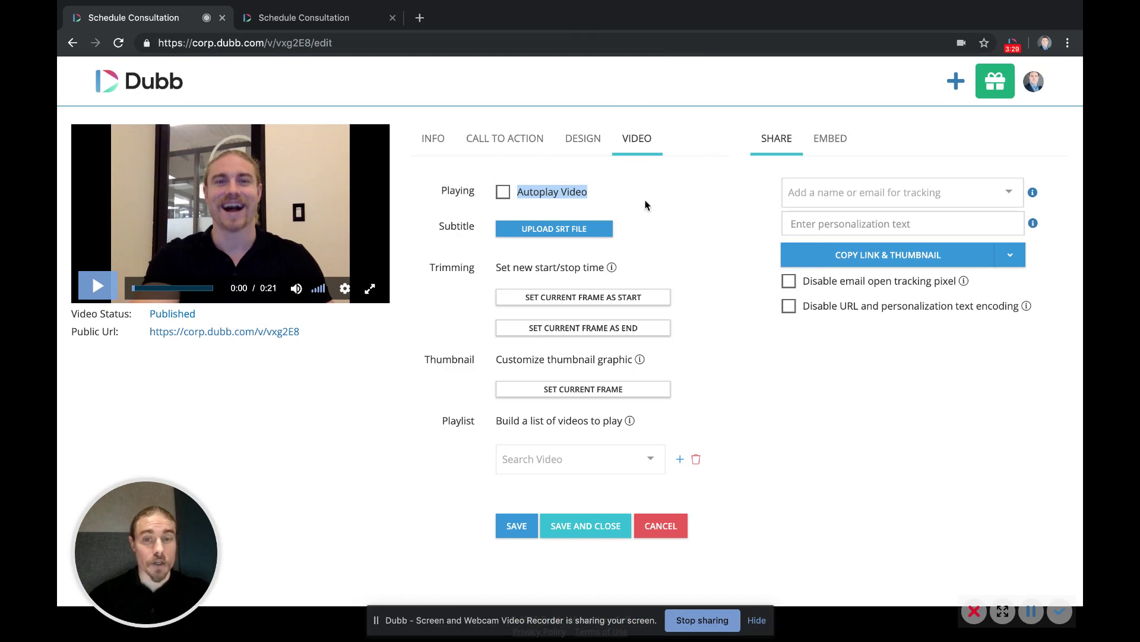
click(550, 235)
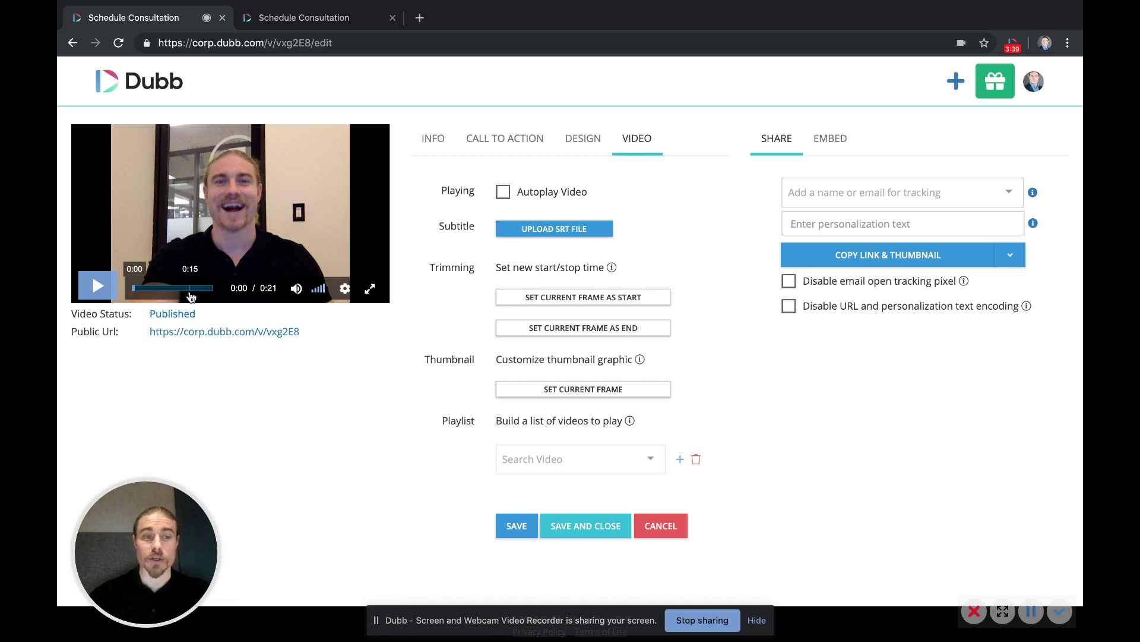
click(90, 286)
click(87, 286)
click(86, 286)
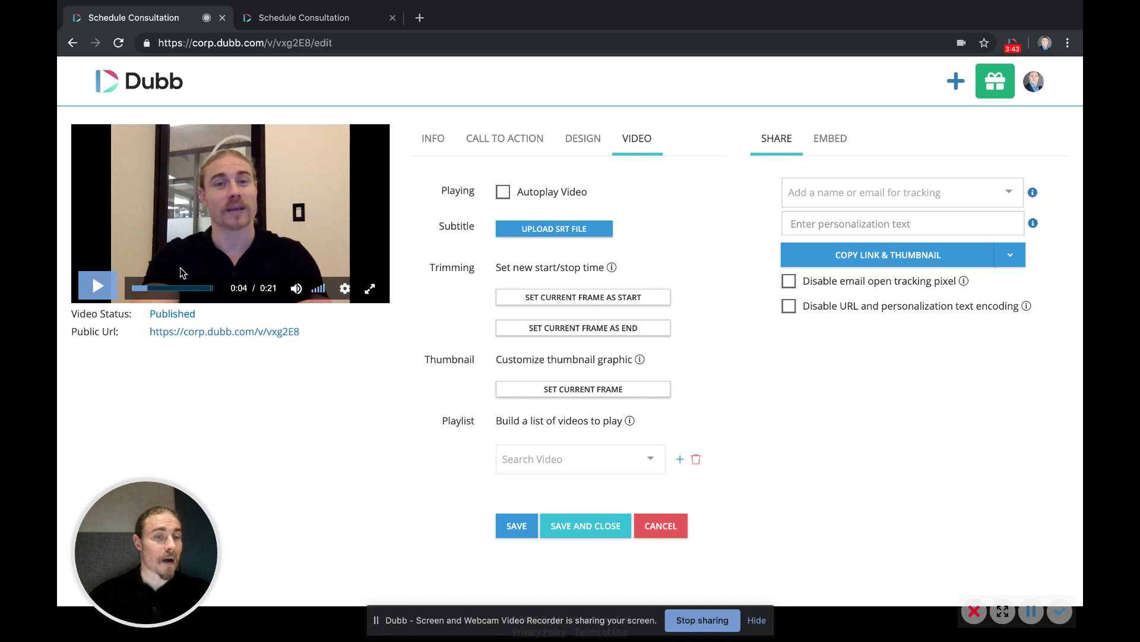
click(141, 289)
click(164, 289)
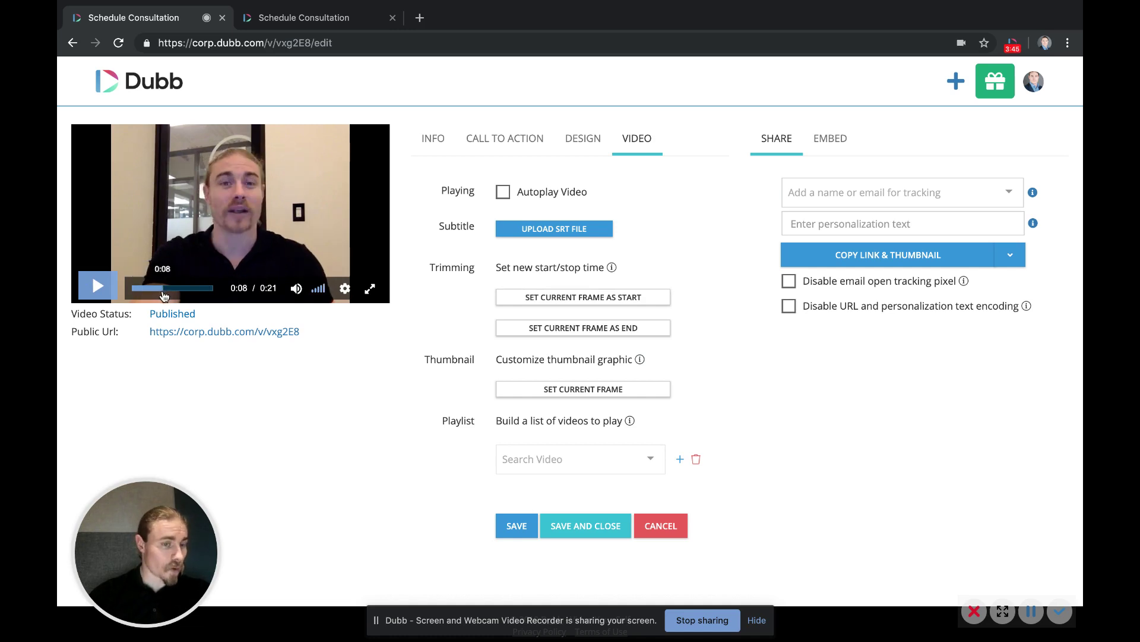
click(596, 305)
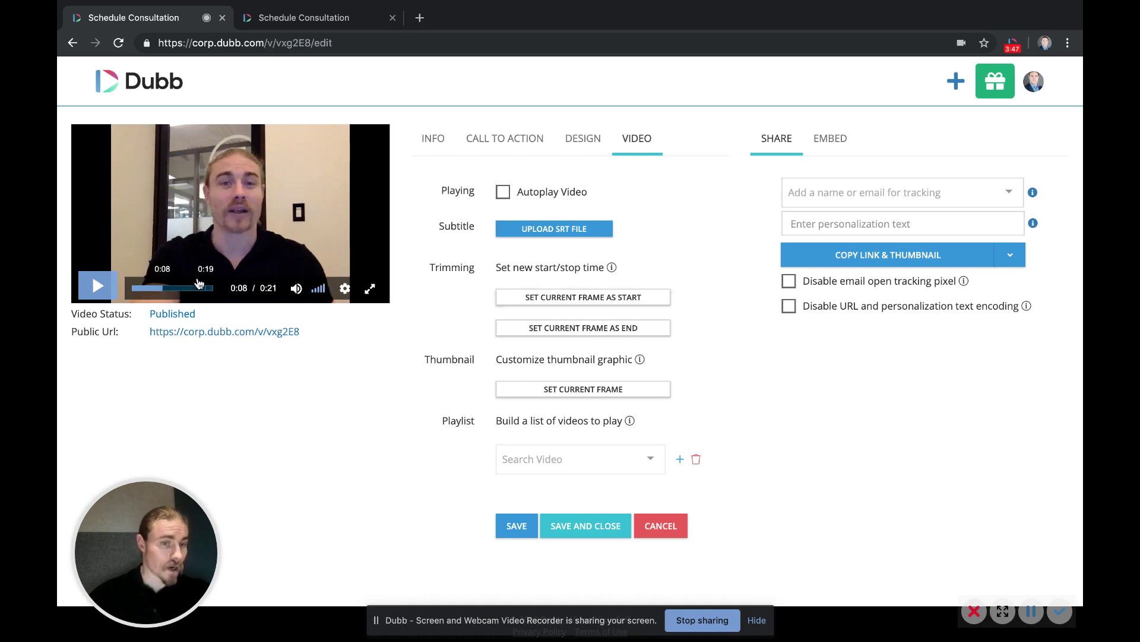
Set 0:19 as the video's new end and use the current frame as the thumbnail
click(200, 289)
click(209, 289)
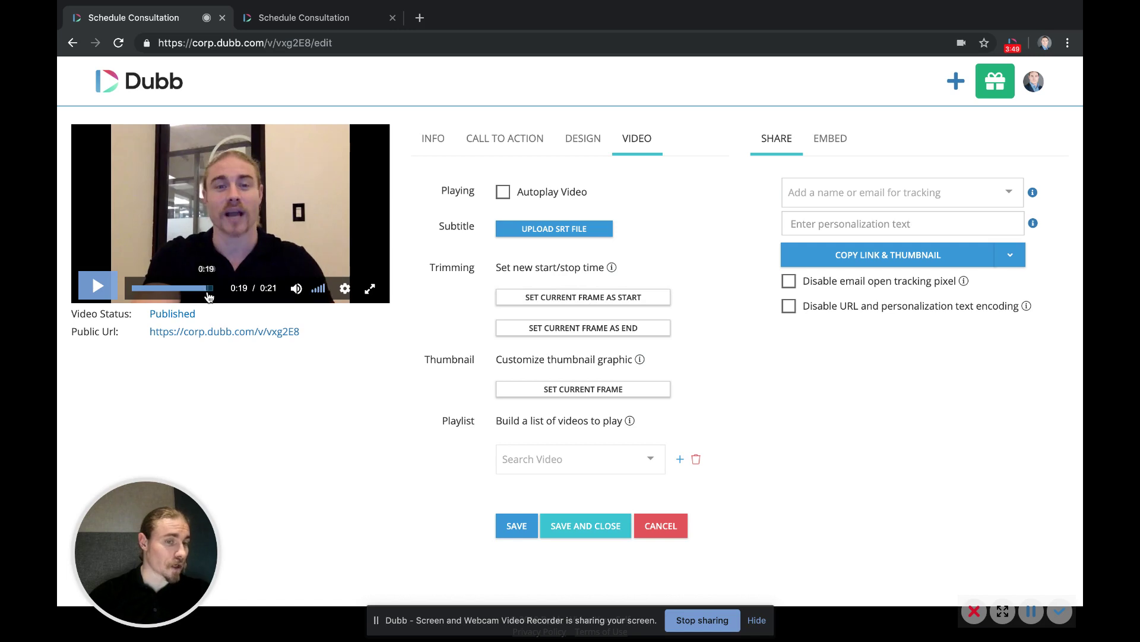
click(590, 331)
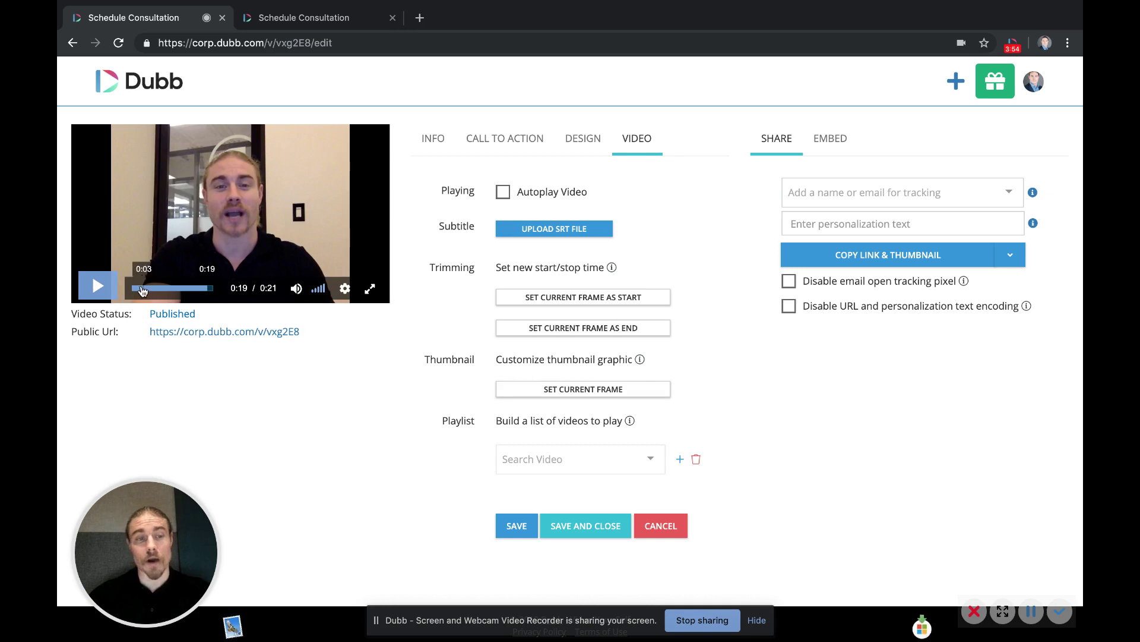
click(133, 289)
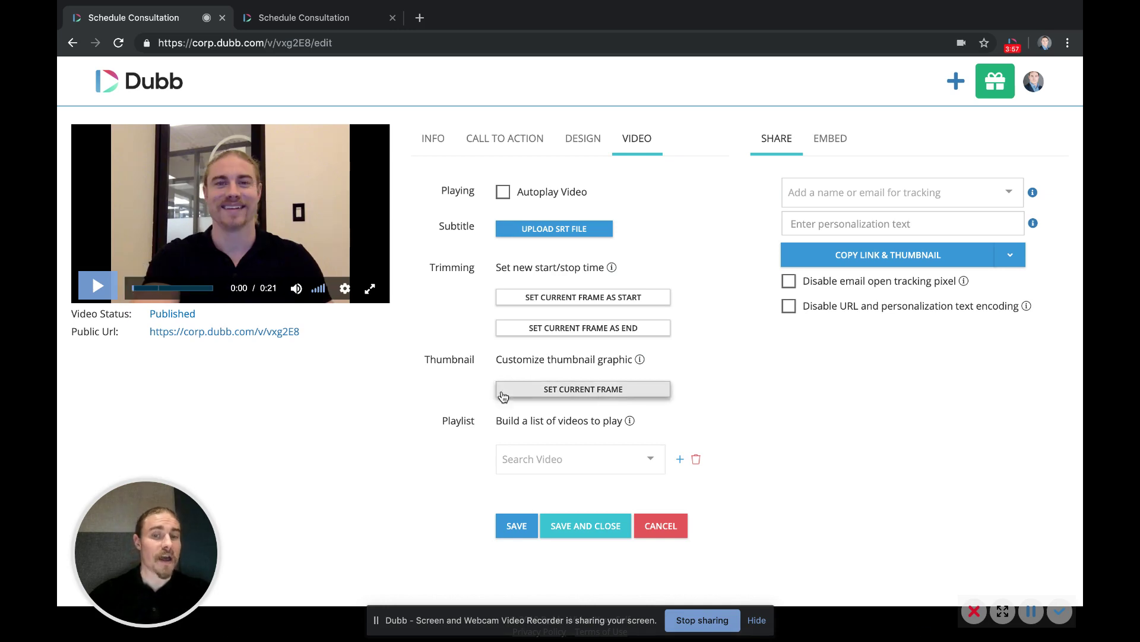
click(599, 393)
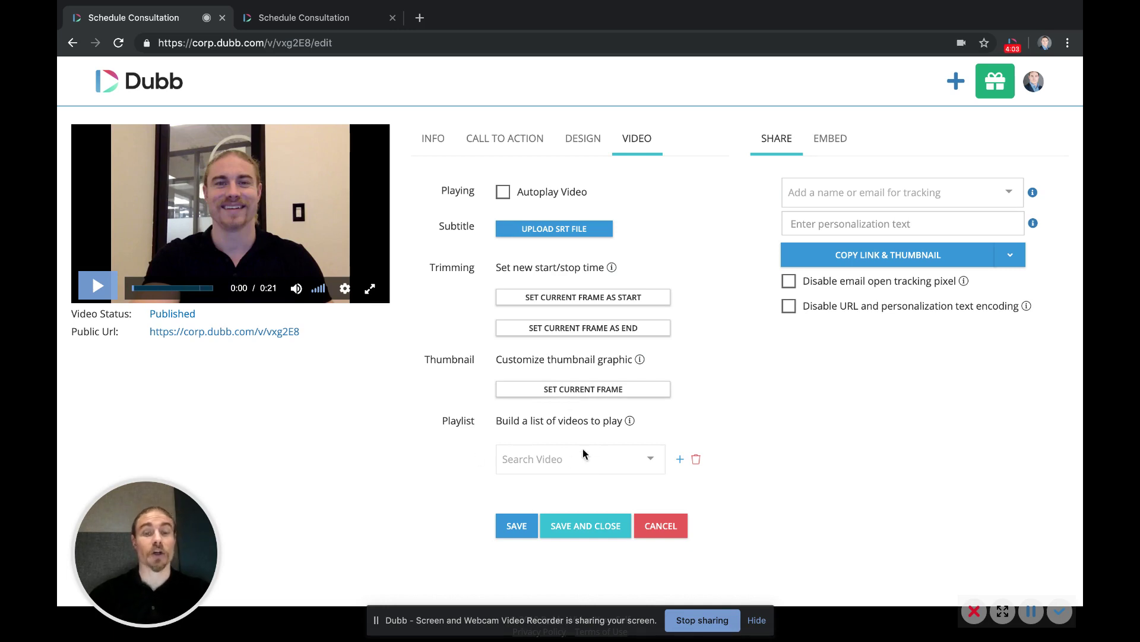
Add a second empty playlist slot and browse search results for 'video' without picking one
click(559, 454)
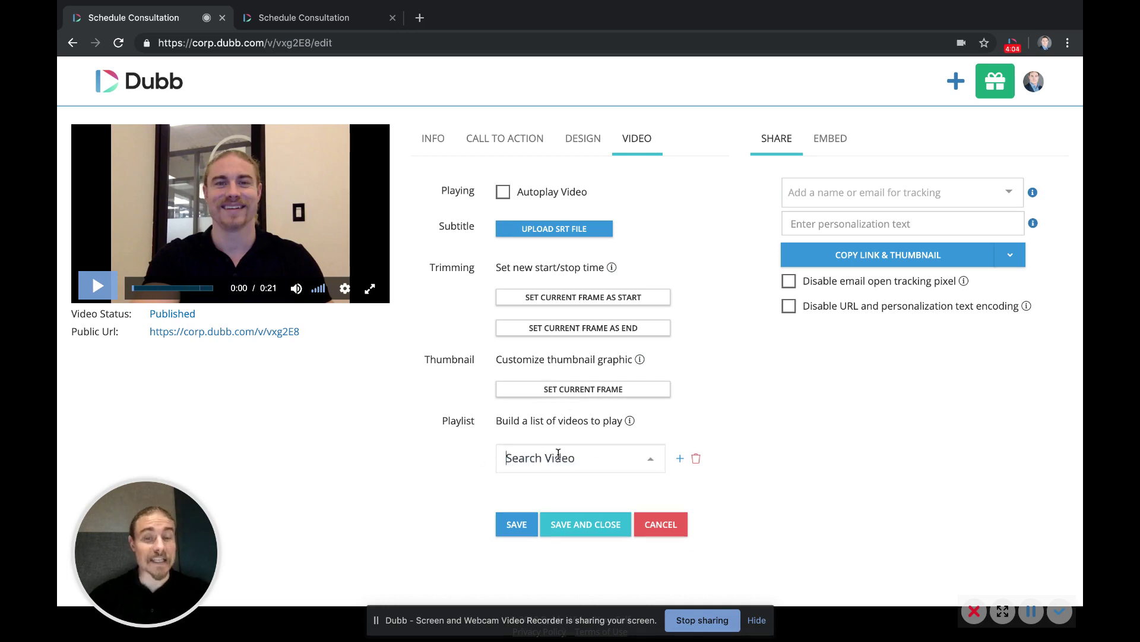
click(448, 458)
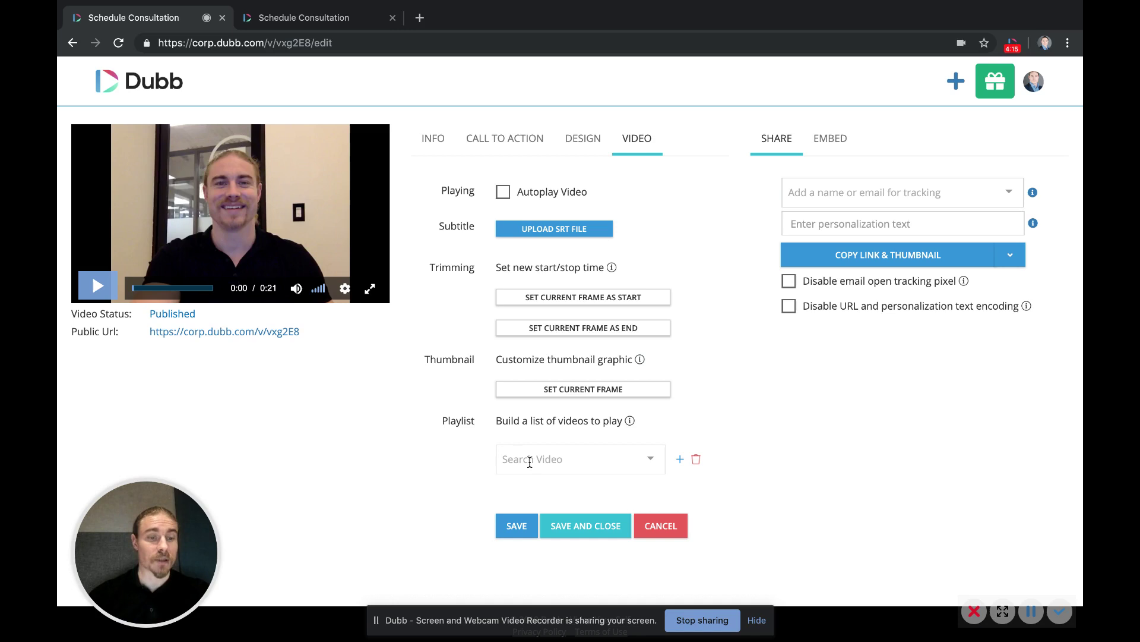
click(680, 459)
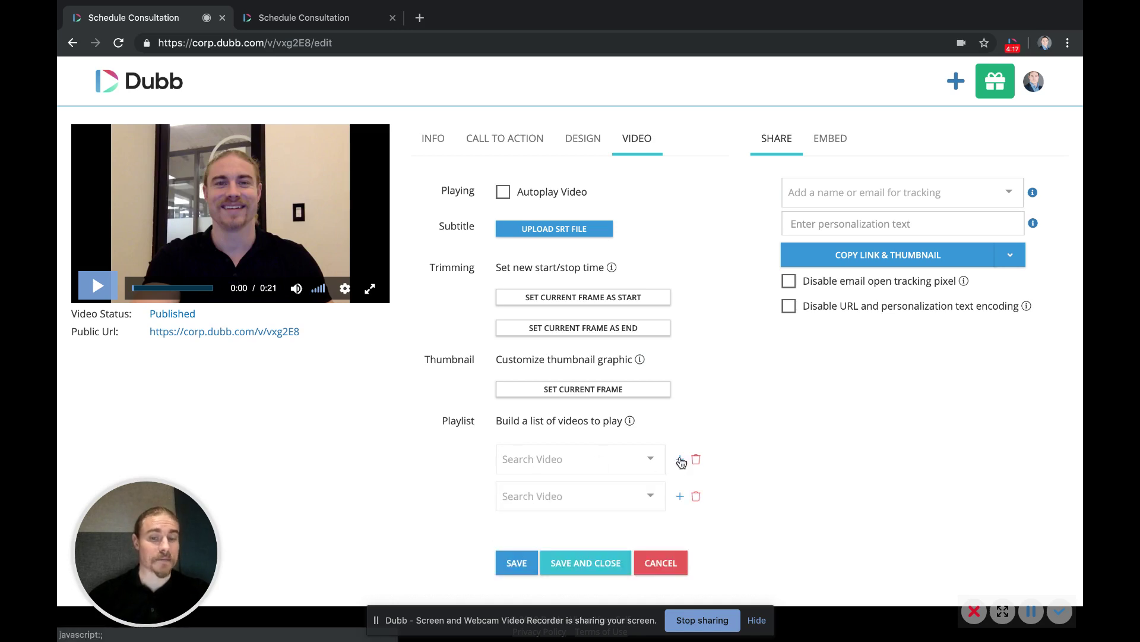
click(590, 456)
text(video)
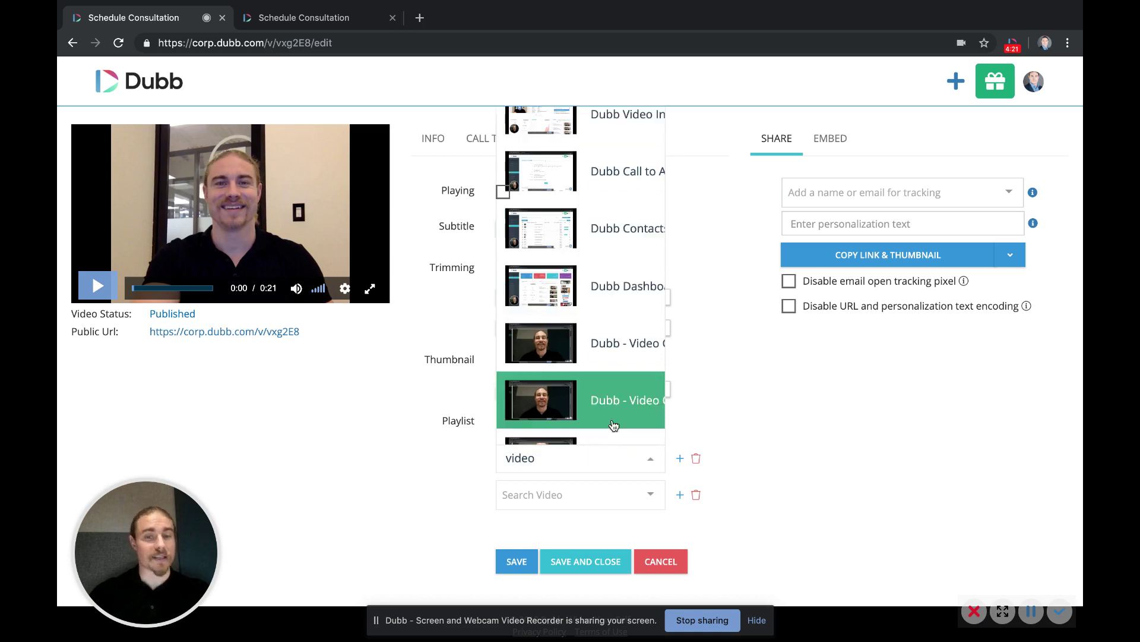
click(415, 505)
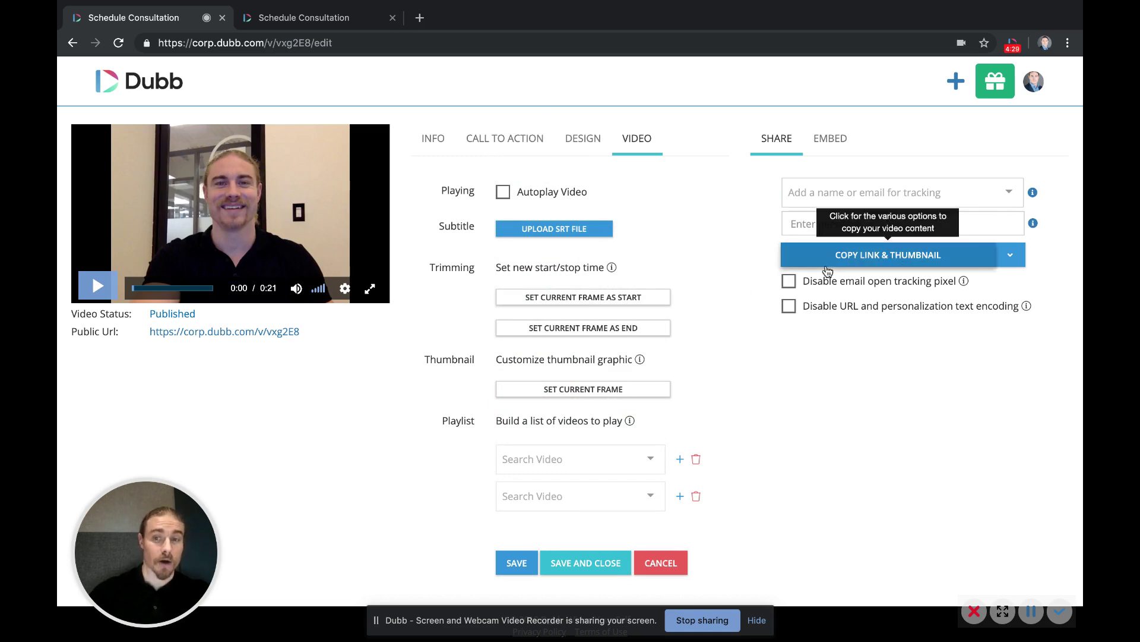
Copy the video's link and thumbnail, then view the other sharing options
click(847, 262)
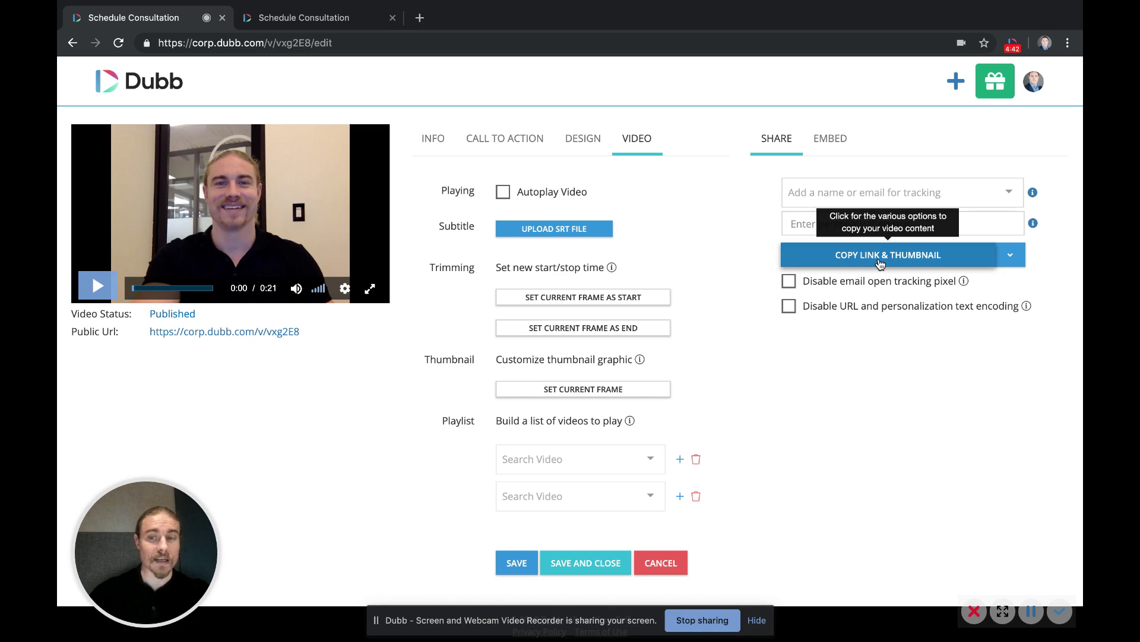
click(1010, 254)
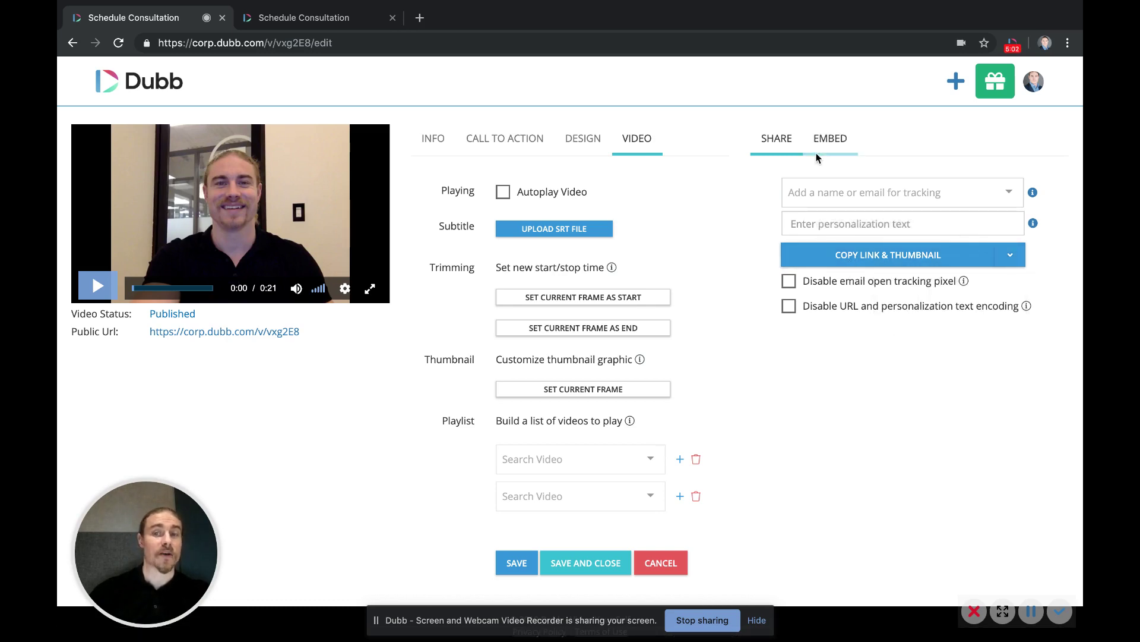
click(832, 129)
drag(803, 219, 746, 224)
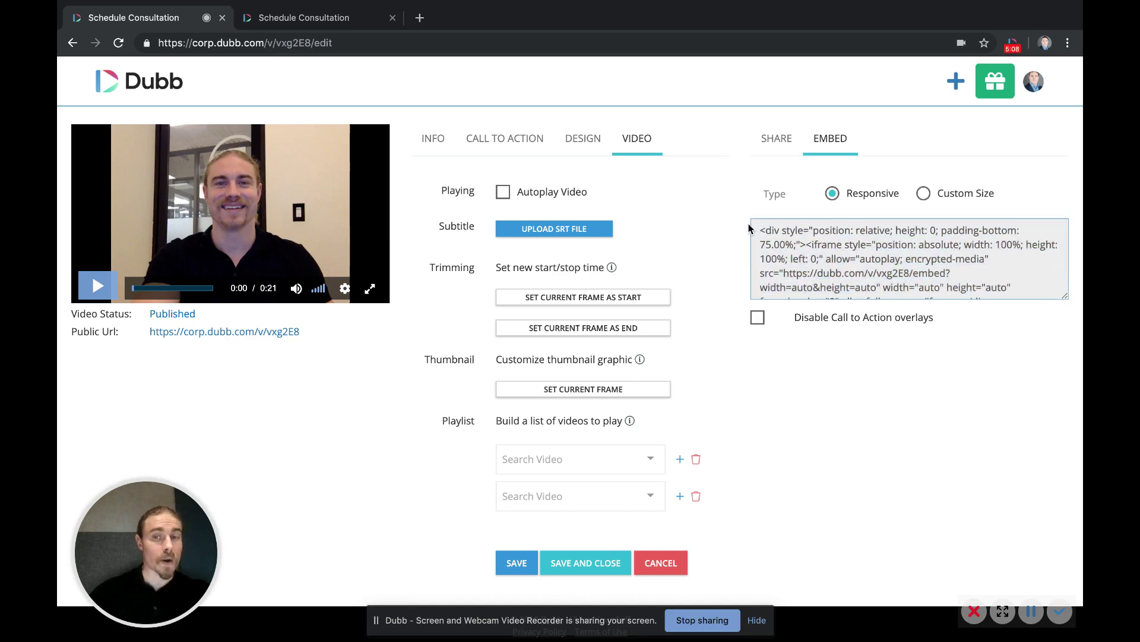
drag(762, 228, 812, 224)
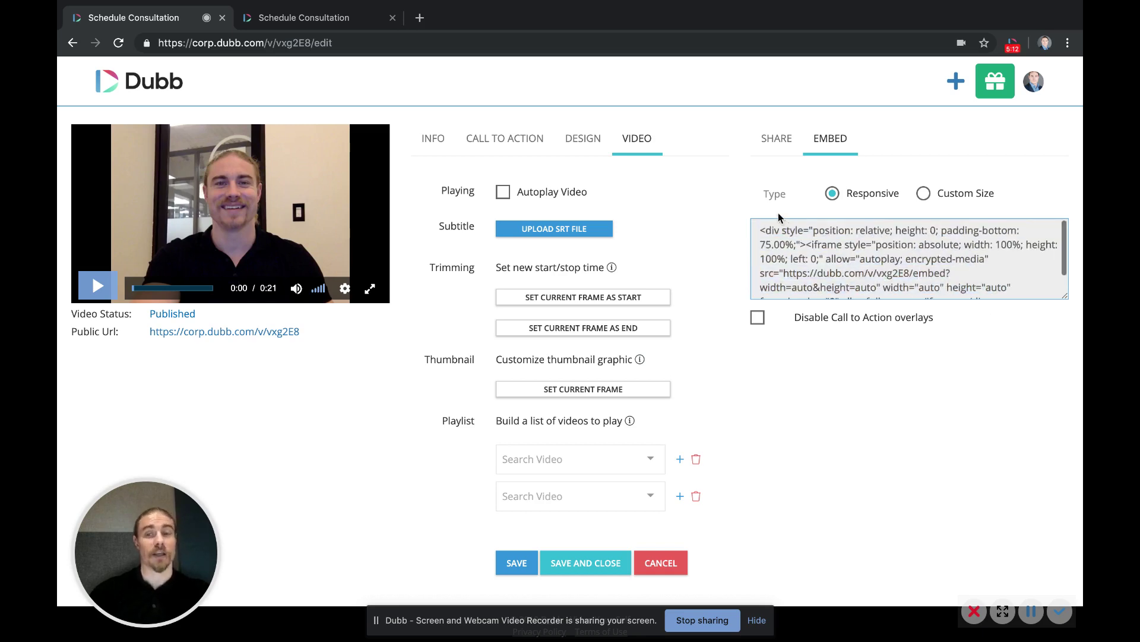